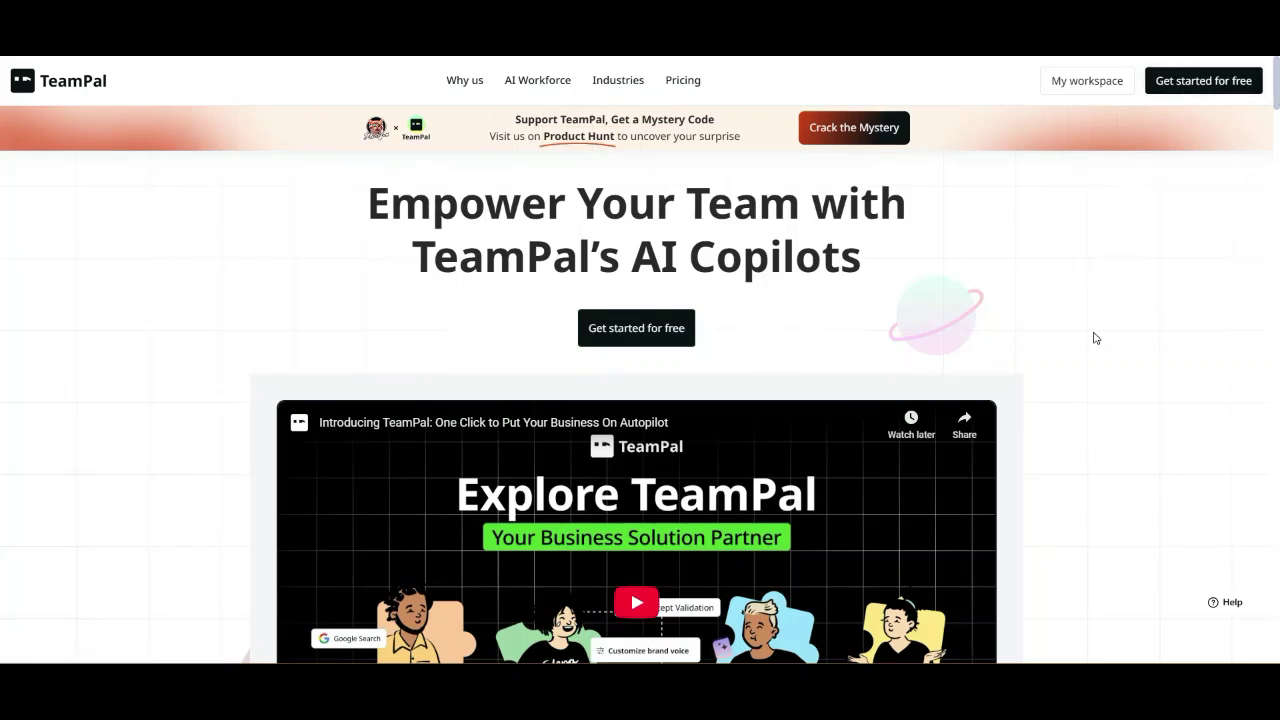
- Scroll the homepage past the hero video, AI Workforce/Industries cards and steps 01–03 to 04 Publish and Integrate
{"action": "scroll", "coordinate": [1095, 338], "scroll_direction": "down", "scroll_amount": 3}
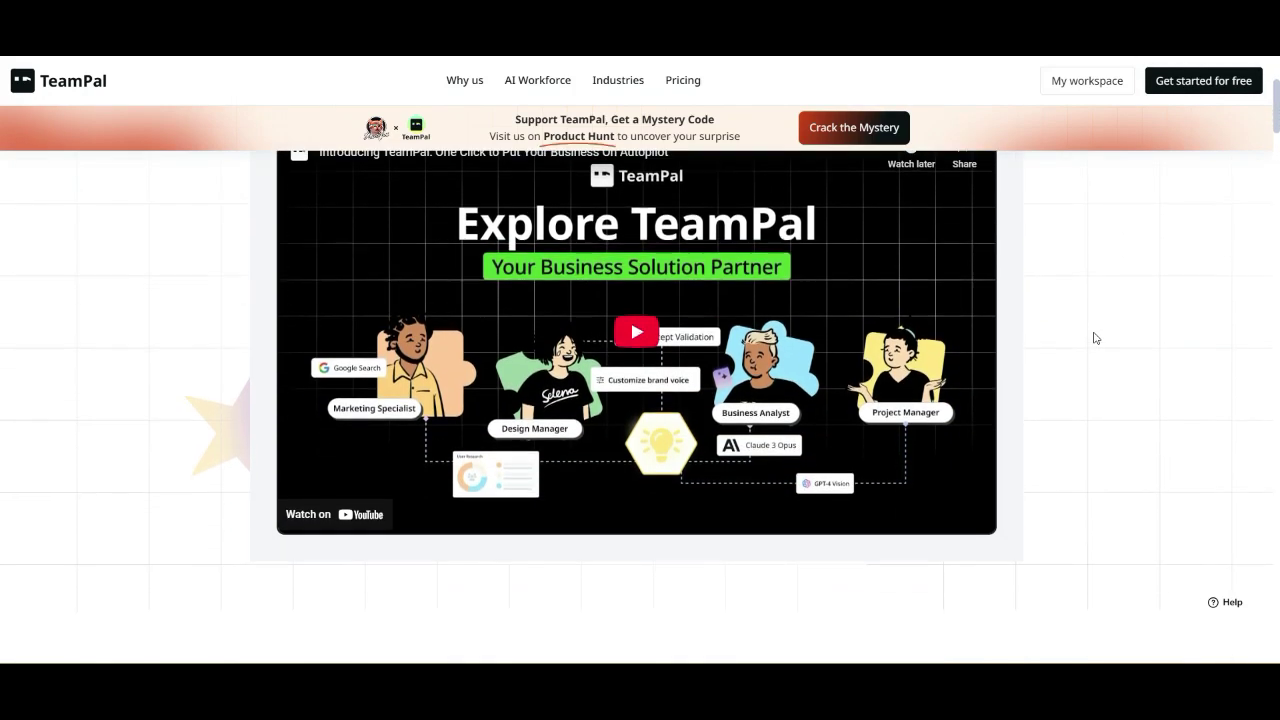
{"action": "scroll", "coordinate": [1095, 338], "scroll_direction": "down", "scroll_amount": 2}
{"action": "scroll", "coordinate": [1095, 338], "scroll_direction": "down", "scroll_amount": 2}
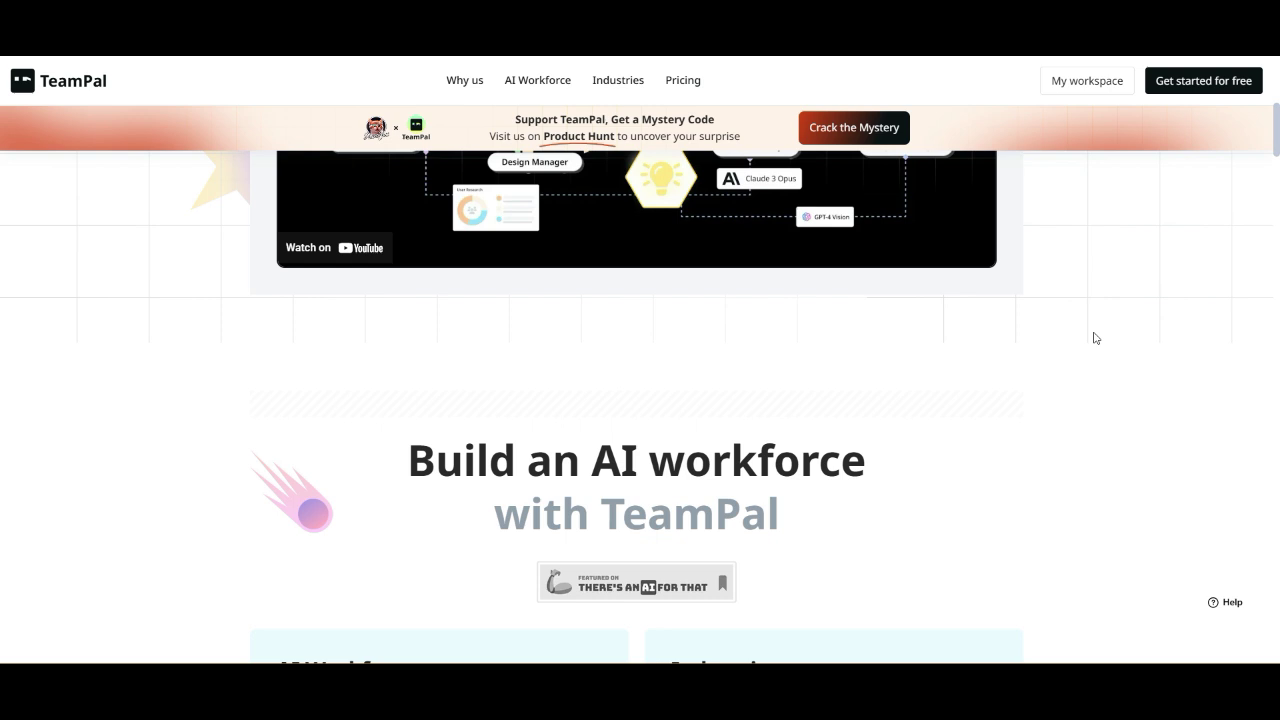
{"action": "scroll", "coordinate": [1095, 338], "scroll_direction": "down", "scroll_amount": 2}
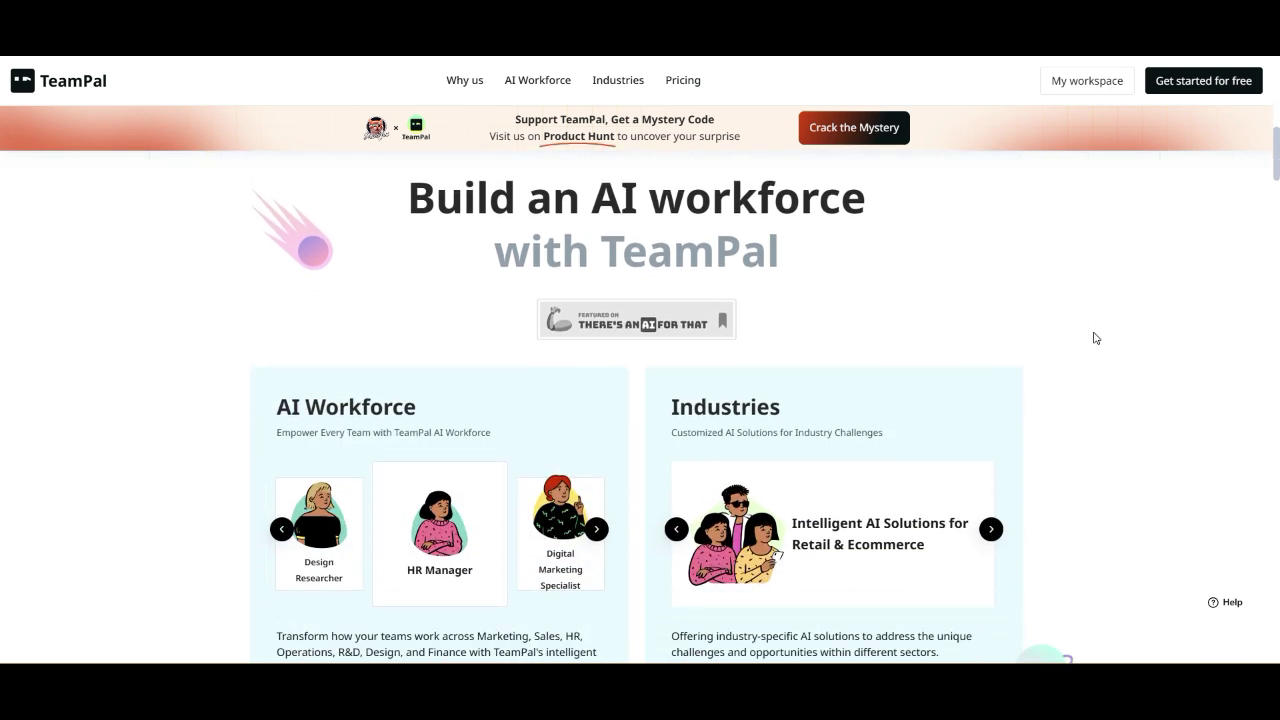
{"action": "scroll", "coordinate": [1095, 338], "scroll_direction": "down", "scroll_amount": 2}
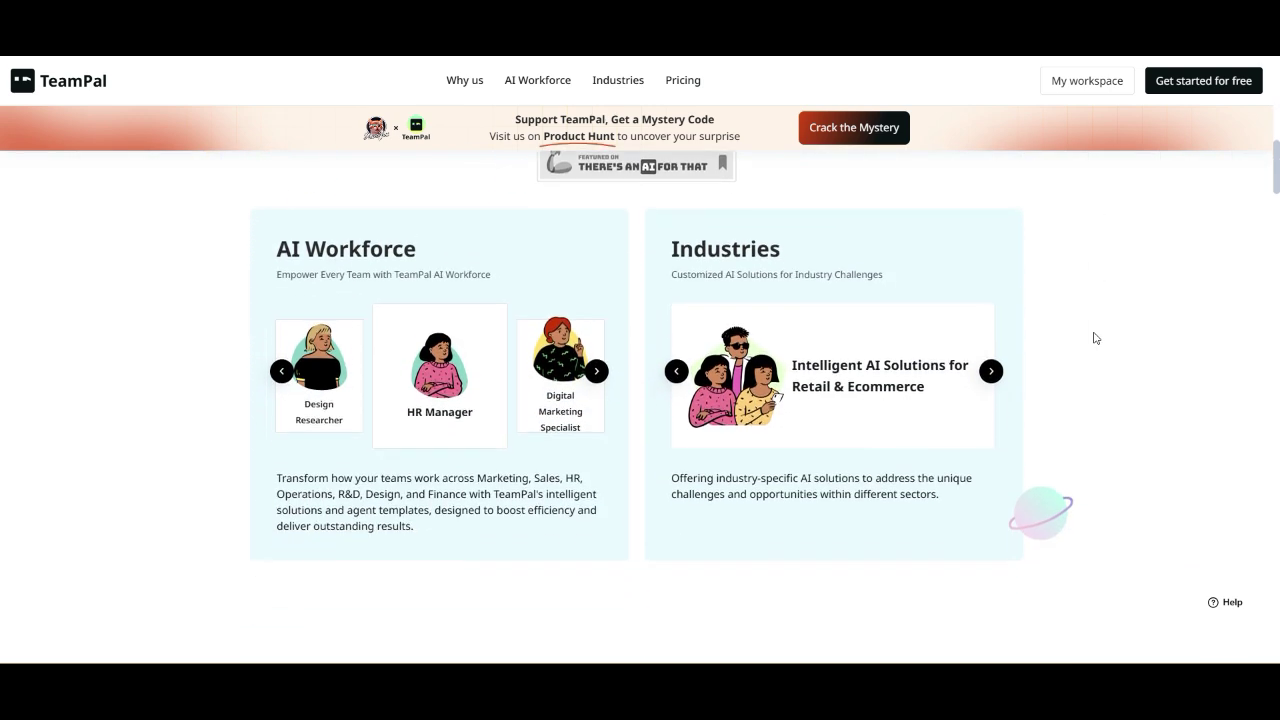
{"action": "scroll", "coordinate": [1095, 338], "scroll_direction": "down", "scroll_amount": 4}
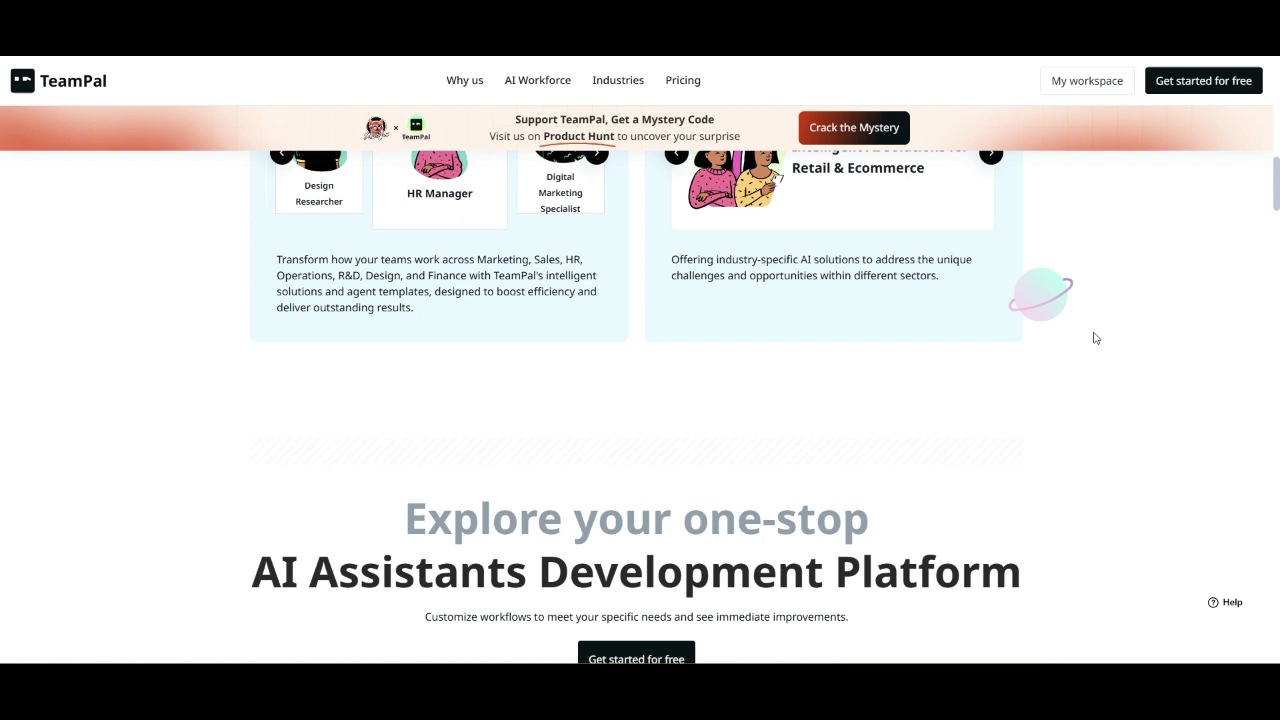
{"action": "scroll", "coordinate": [1095, 338], "scroll_direction": "down", "scroll_amount": 3}
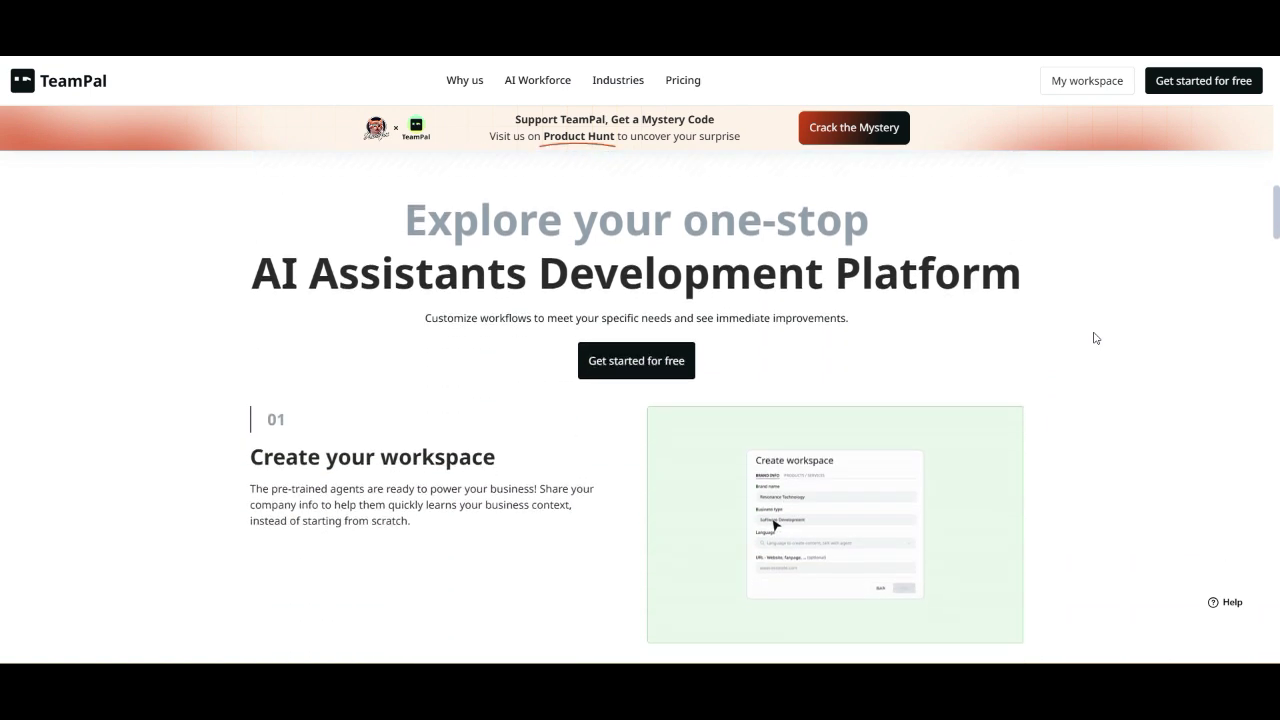
{"action": "scroll", "coordinate": [1095, 338], "scroll_direction": "down", "scroll_amount": 1}
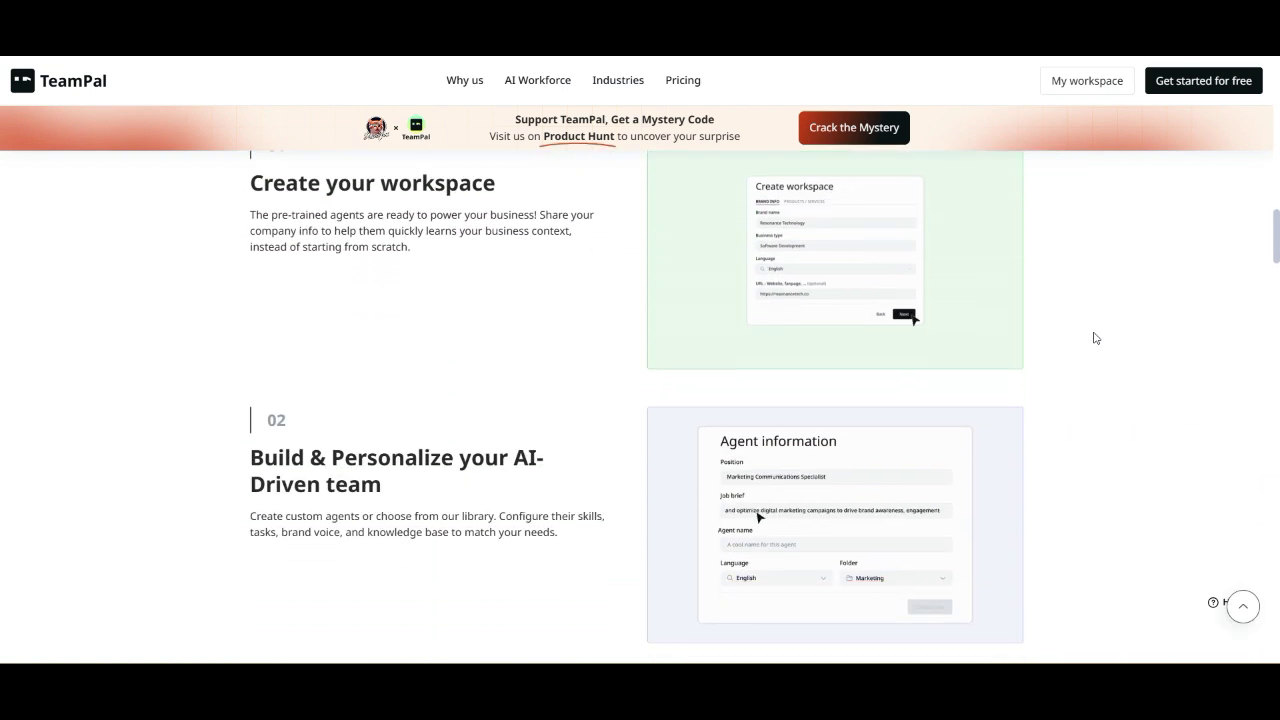
{"action": "scroll", "coordinate": [1095, 338], "scroll_direction": "down", "scroll_amount": 1}
{"action": "scroll", "coordinate": [1095, 338], "scroll_direction": "down", "scroll_amount": 1}
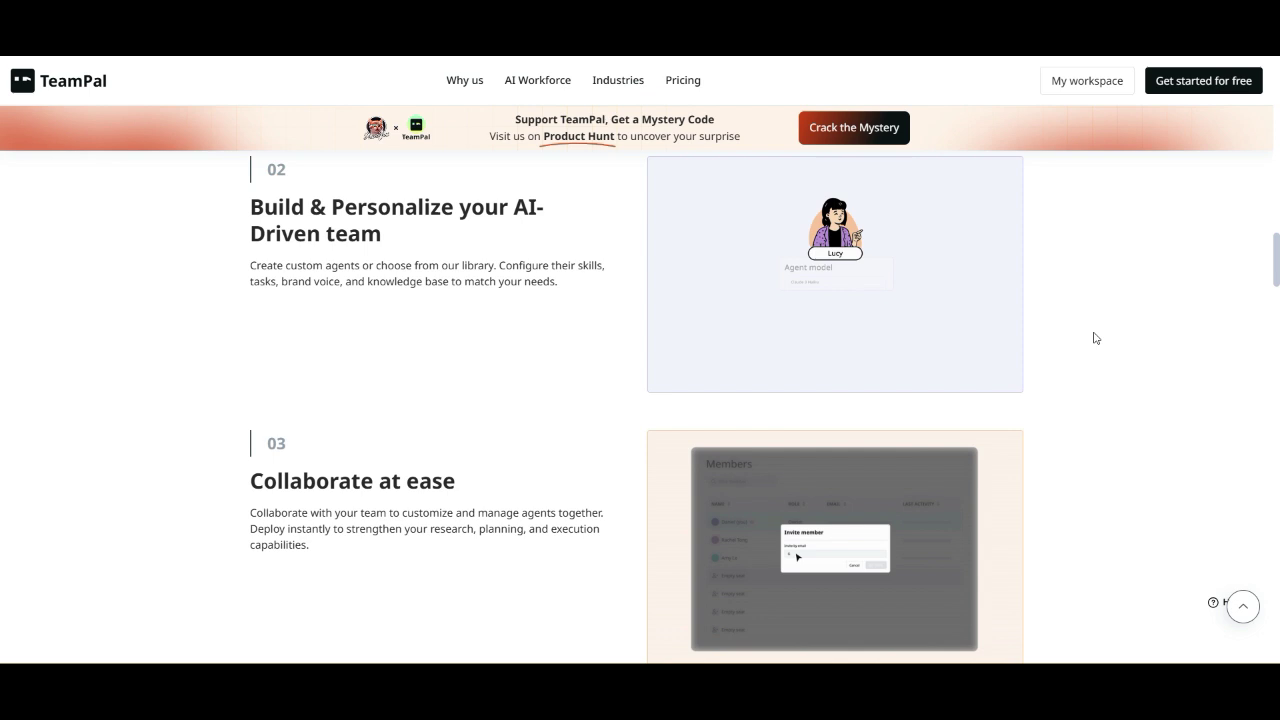
{"action": "scroll", "coordinate": [1095, 338], "scroll_direction": "down", "scroll_amount": 2}
{"action": "scroll", "coordinate": [1095, 338], "scroll_direction": "down", "scroll_amount": 1}
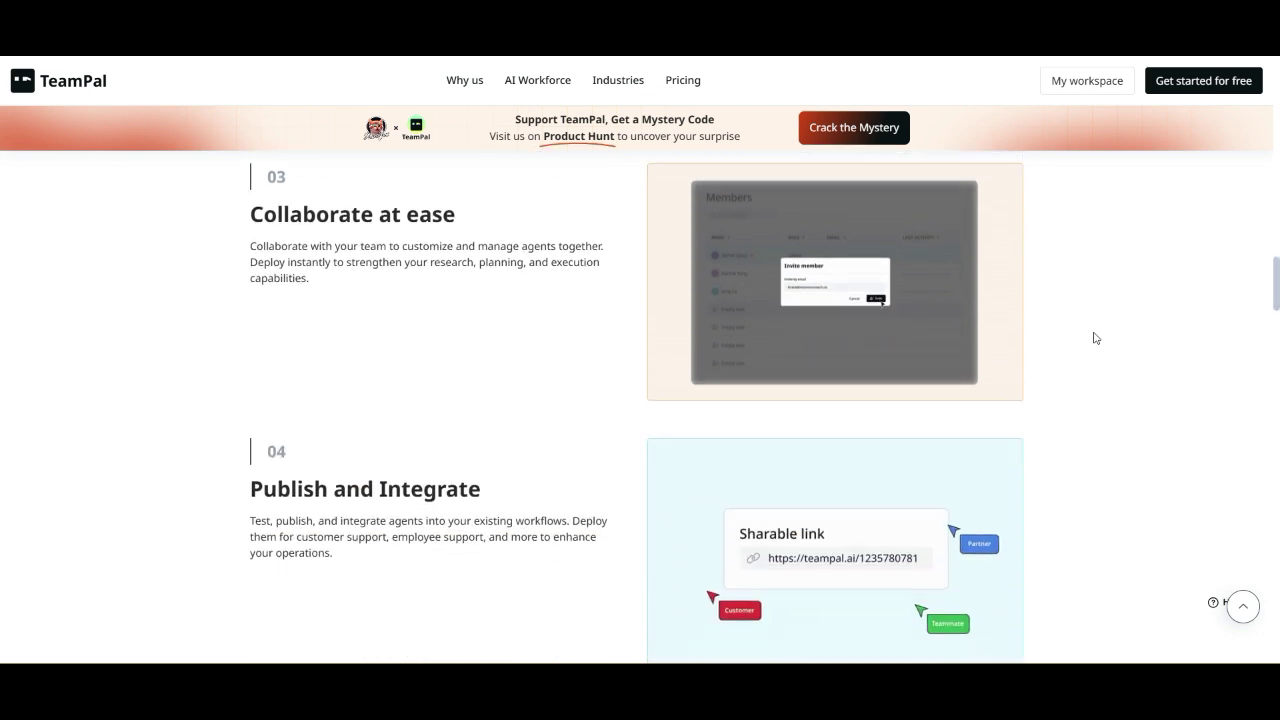
{"action": "scroll", "coordinate": [1095, 338], "scroll_direction": "down", "scroll_amount": 4}
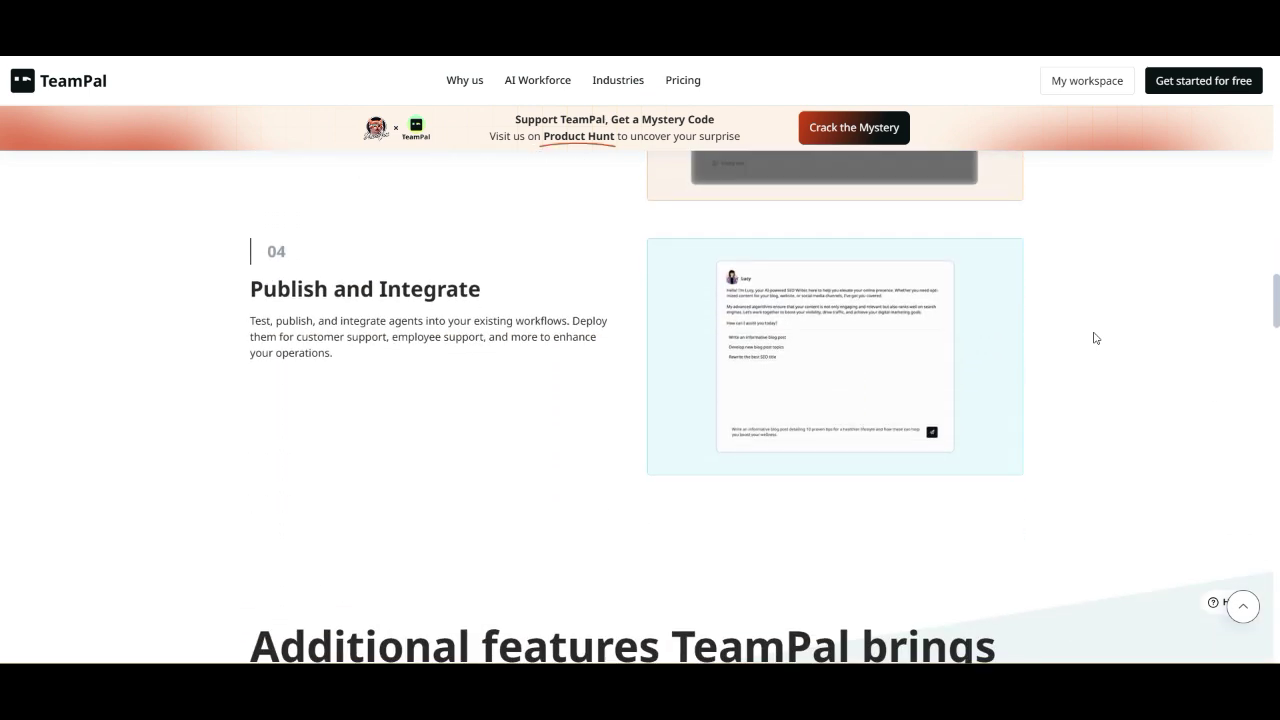
- Scroll past Additional features, Wall of love, AI-Powered Era and Lead AI Workforce cards to the FAQ
{"action": "scroll", "coordinate": [1095, 338], "scroll_direction": "down", "scroll_amount": 5}
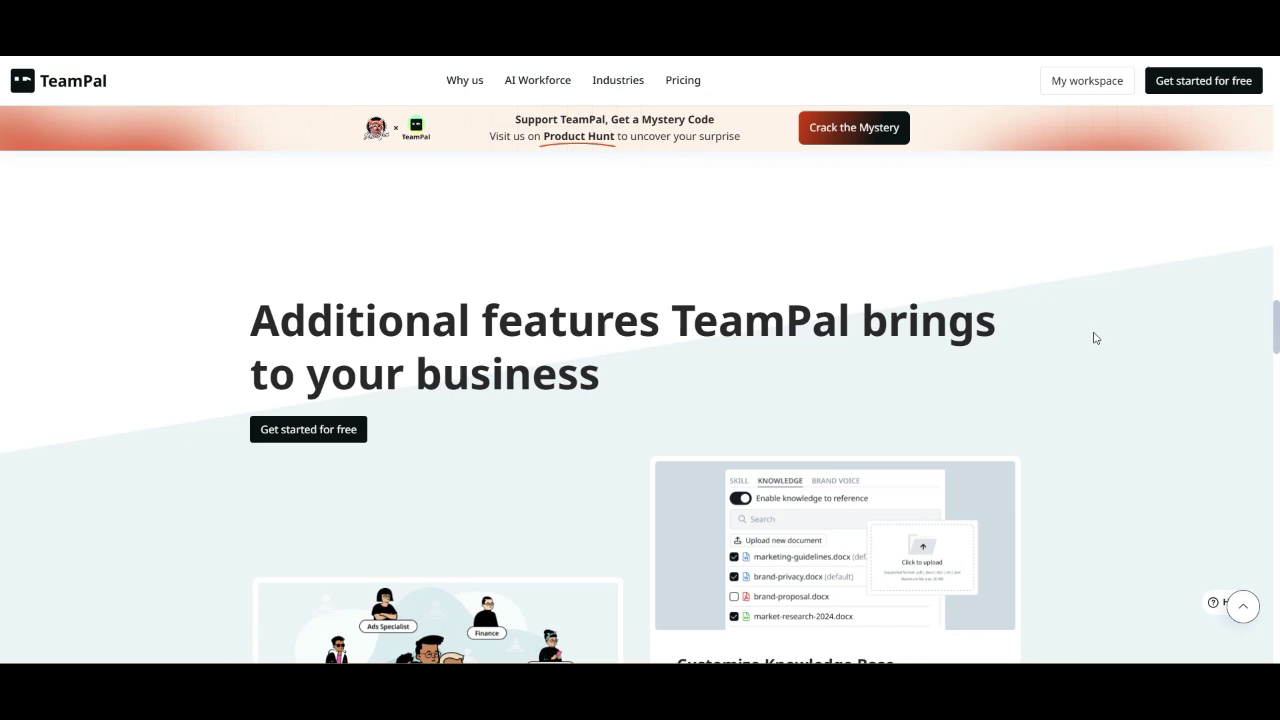
{"action": "scroll", "coordinate": [1095, 338], "scroll_direction": "down", "scroll_amount": 6}
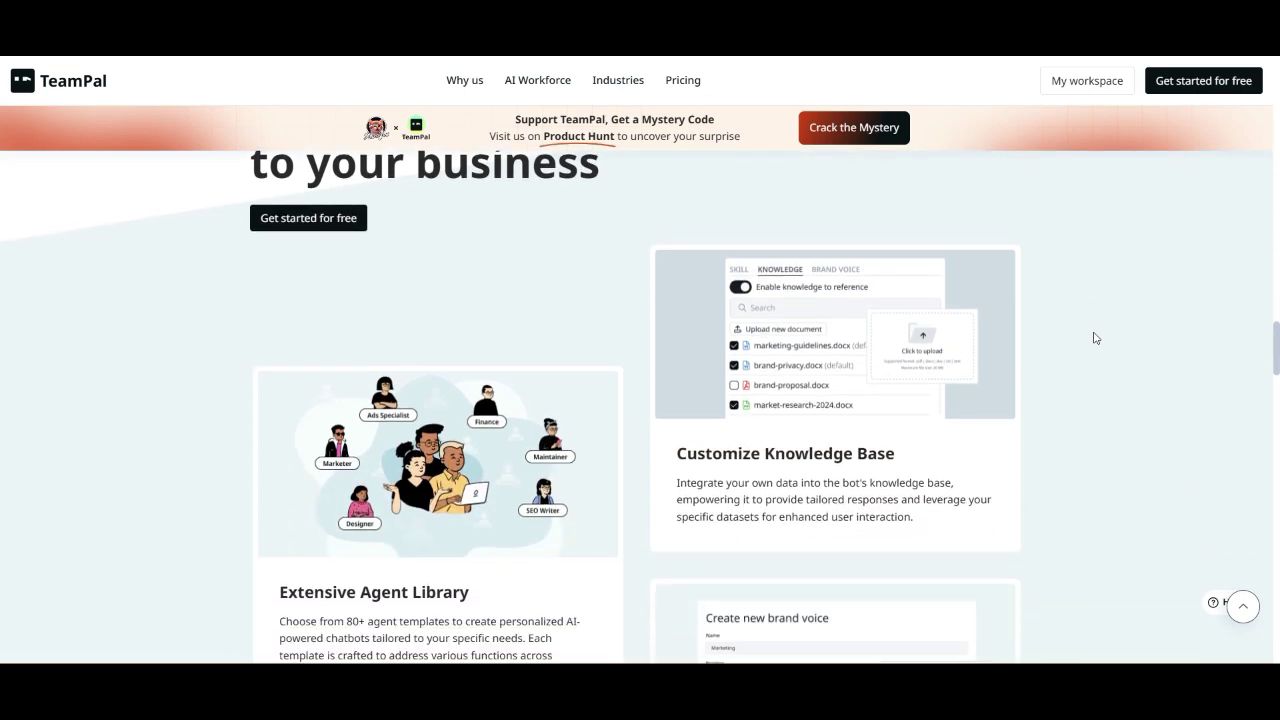
{"action": "scroll", "coordinate": [1095, 338], "scroll_direction": "down", "scroll_amount": 6}
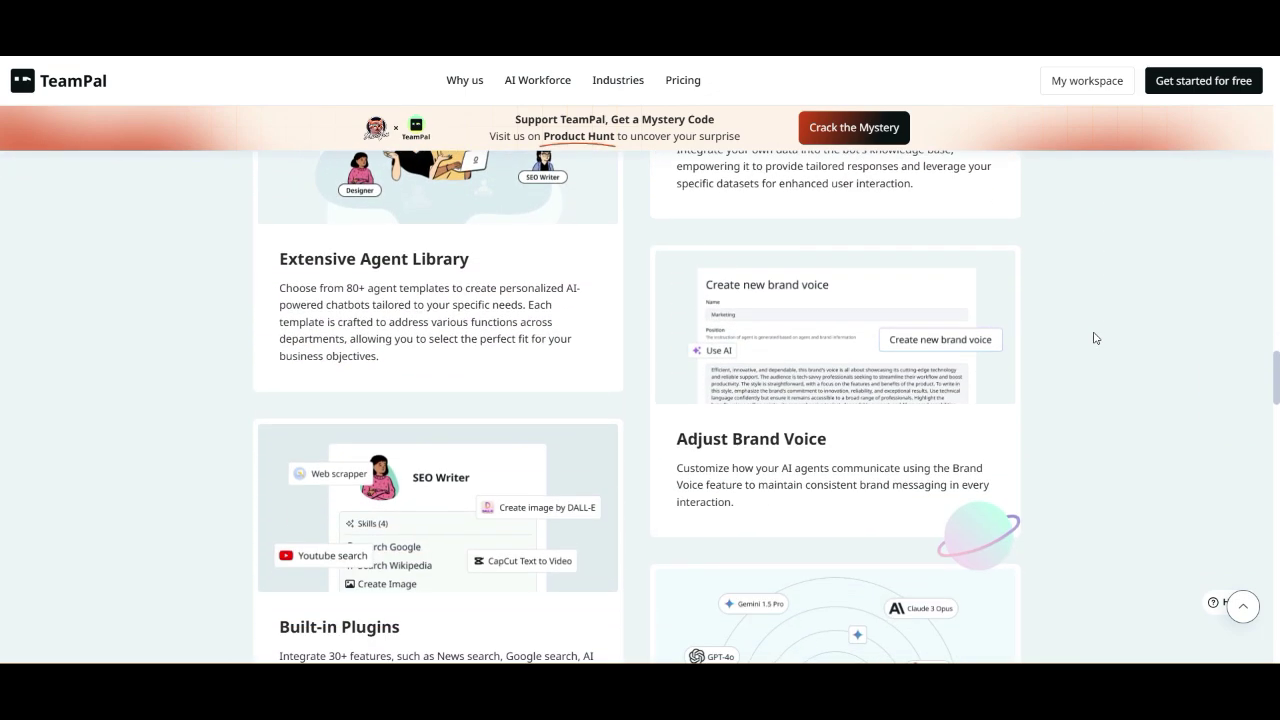
{"action": "scroll", "coordinate": [1095, 338], "scroll_direction": "down", "scroll_amount": 4}
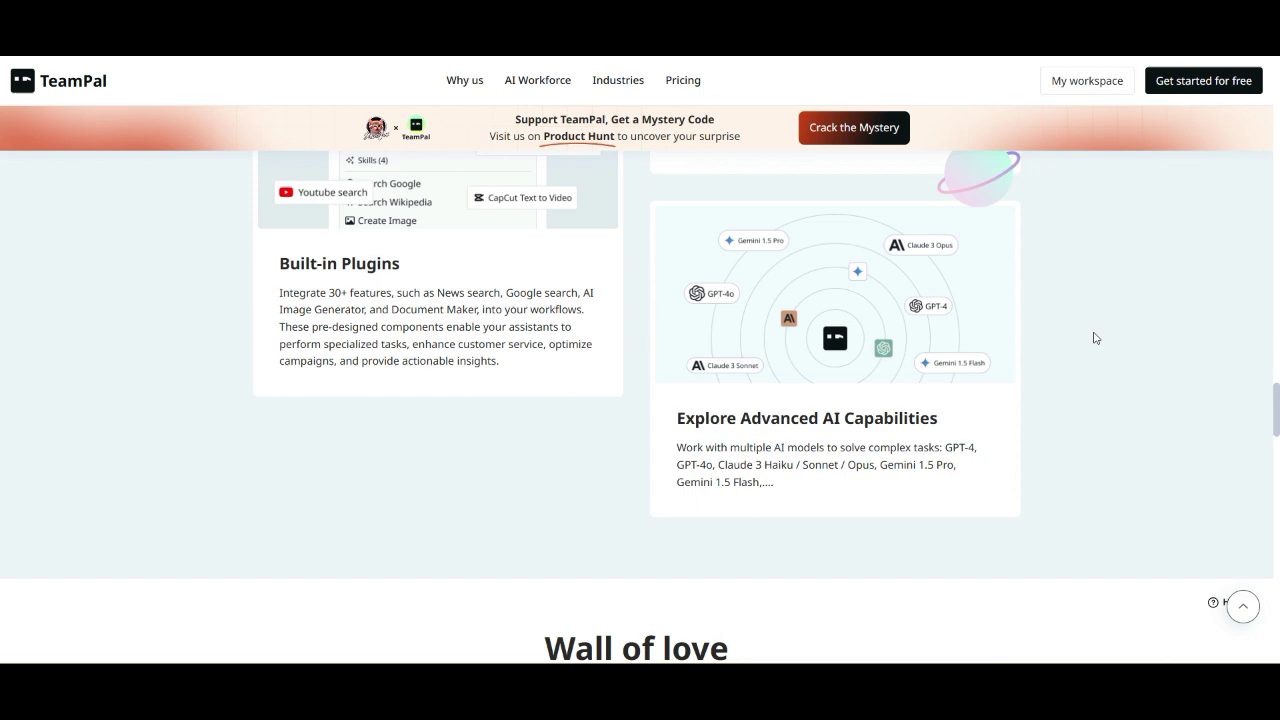
{"action": "scroll", "coordinate": [1095, 338], "scroll_direction": "down", "scroll_amount": 3}
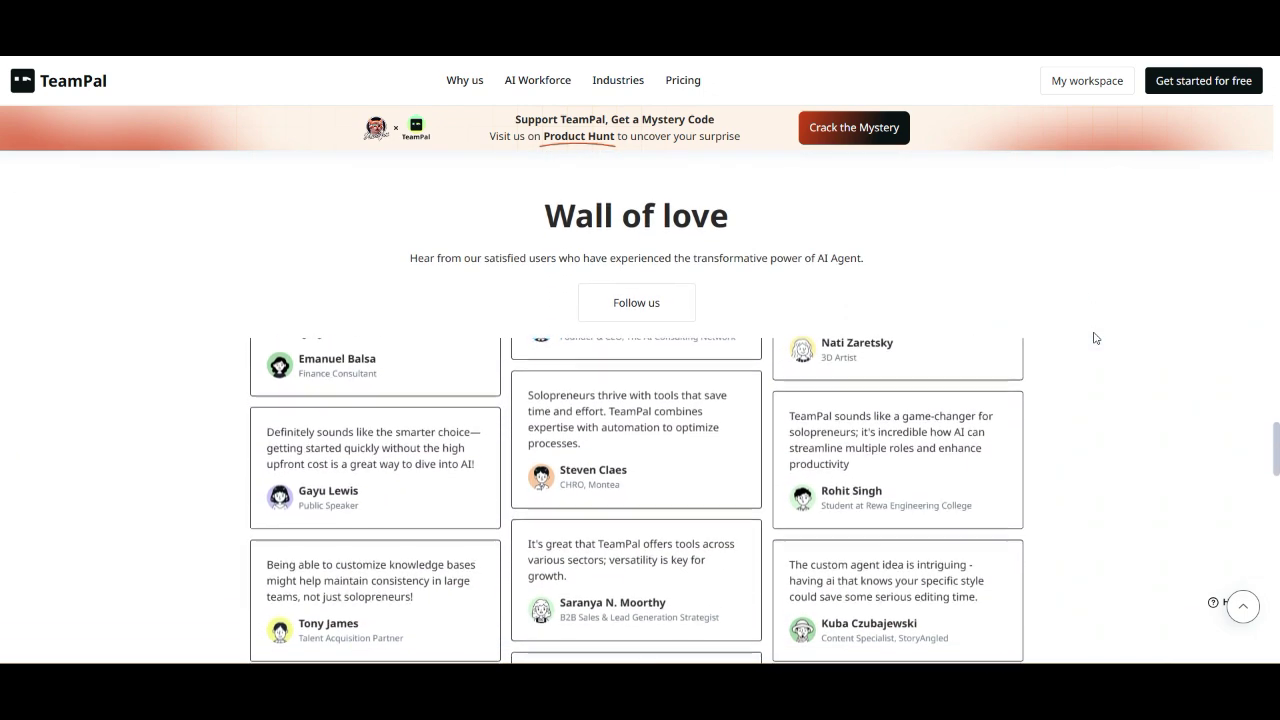
{"action": "scroll", "coordinate": [1095, 338], "scroll_direction": "down", "scroll_amount": 2}
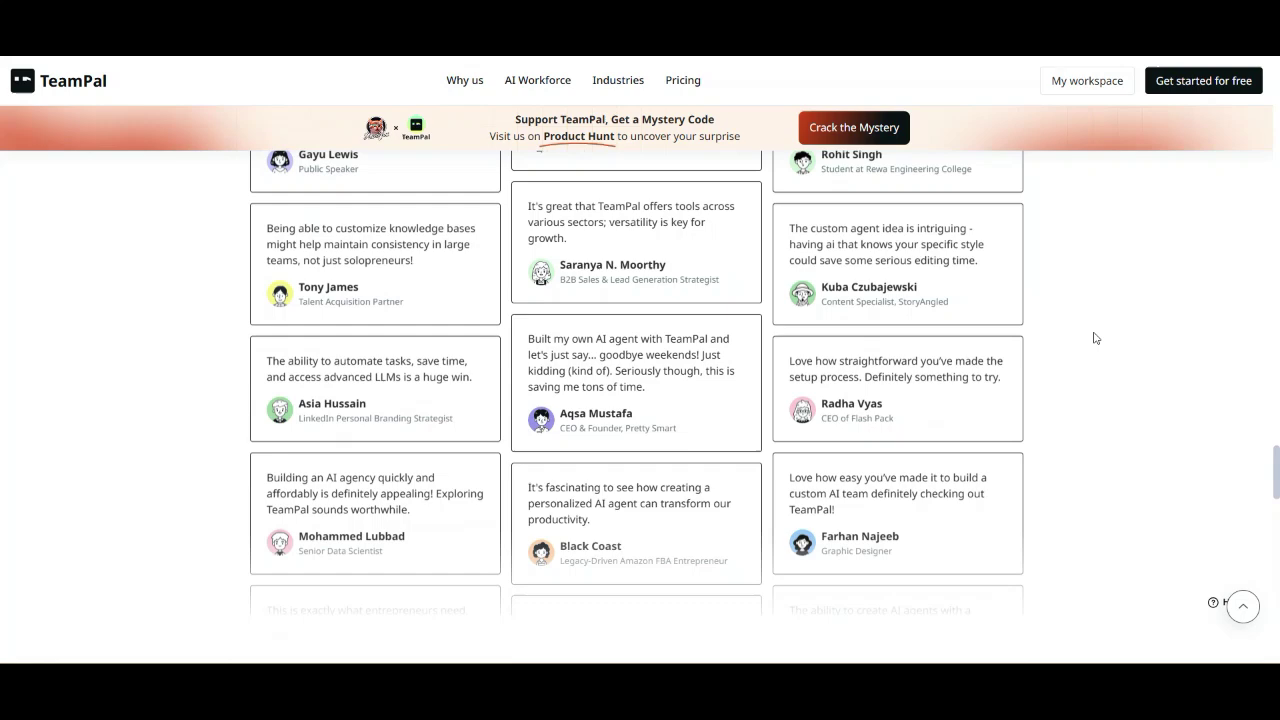
{"action": "scroll", "coordinate": [1095, 338], "scroll_direction": "down", "scroll_amount": 4}
{"action": "scroll", "coordinate": [1095, 338], "scroll_direction": "down", "scroll_amount": 5}
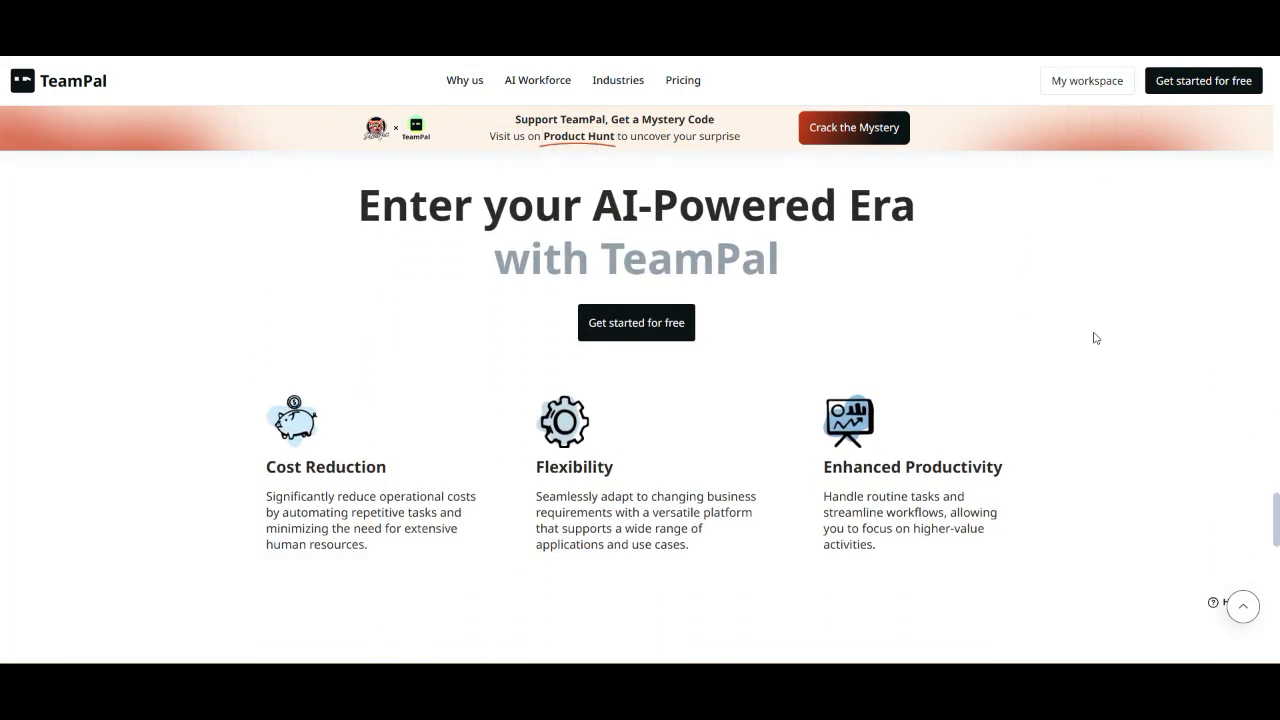
{"action": "scroll", "coordinate": [1095, 338], "scroll_direction": "down", "scroll_amount": 5}
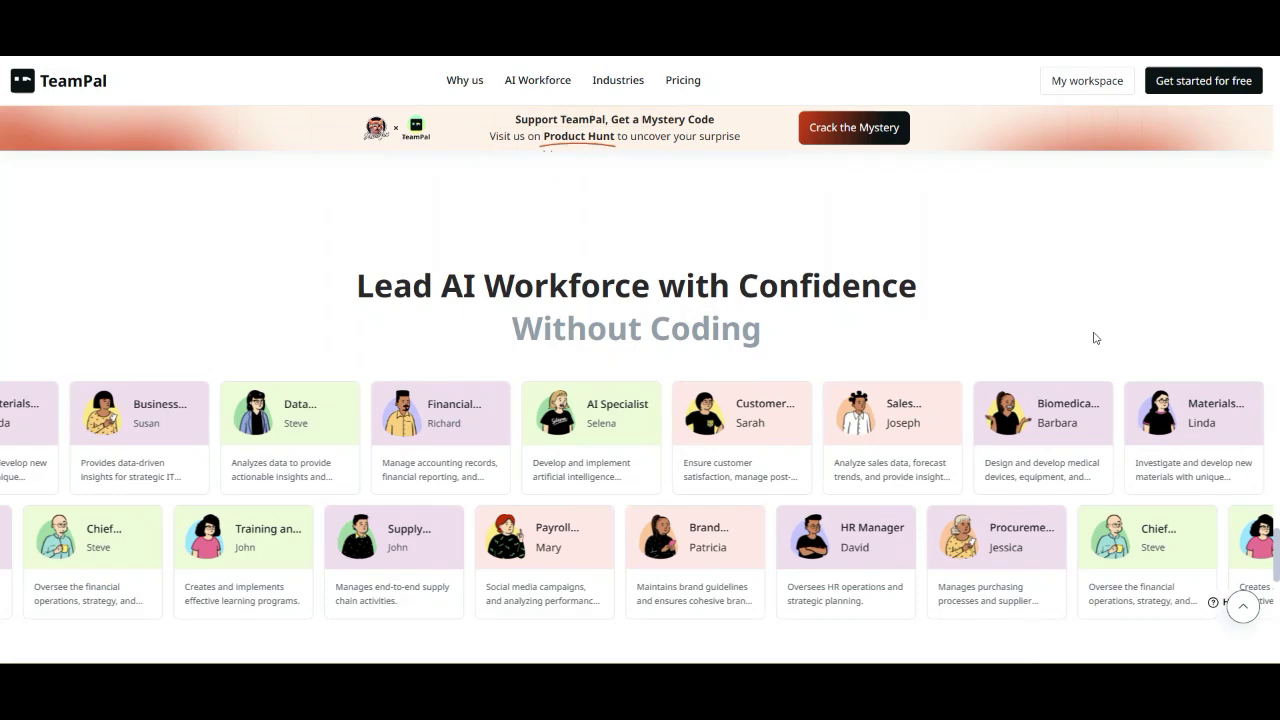
{"action": "scroll", "coordinate": [1095, 338], "scroll_direction": "down", "scroll_amount": 2}
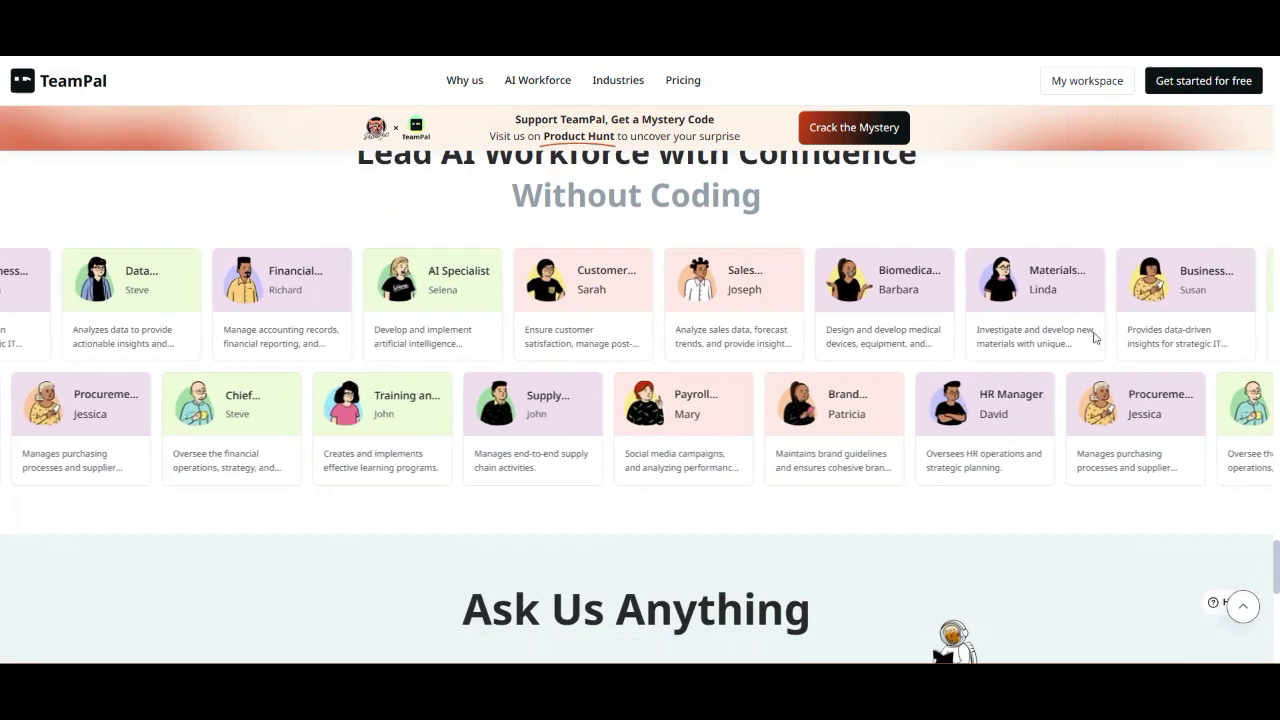
{"action": "scroll", "coordinate": [1095, 338], "scroll_direction": "down", "scroll_amount": 3}
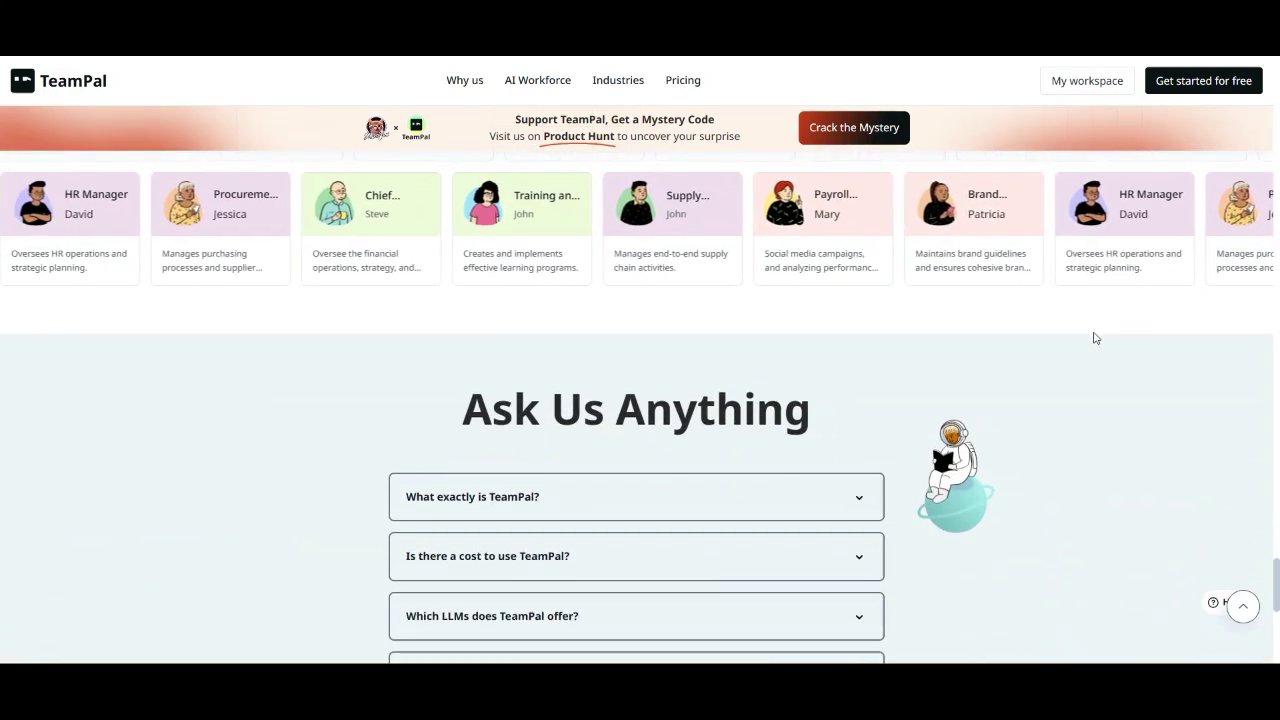
- Expand the FAQ answers on what TeamPal is, what it costs and which LLMs it offers
{"action": "scroll", "coordinate": [1095, 338], "scroll_direction": "down", "scroll_amount": 3}
{"action": "left_click", "coordinate": [853, 295]}
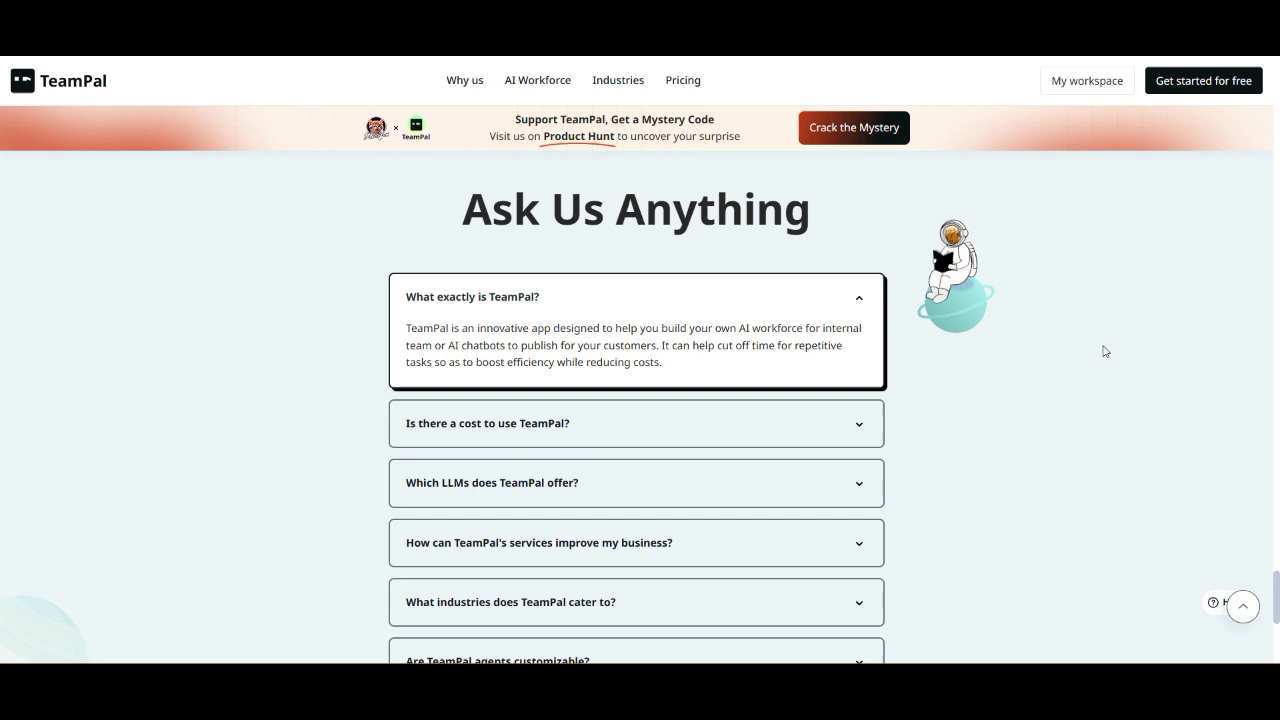
{"action": "scroll", "coordinate": [1105, 351], "scroll_direction": "down", "scroll_amount": 1}
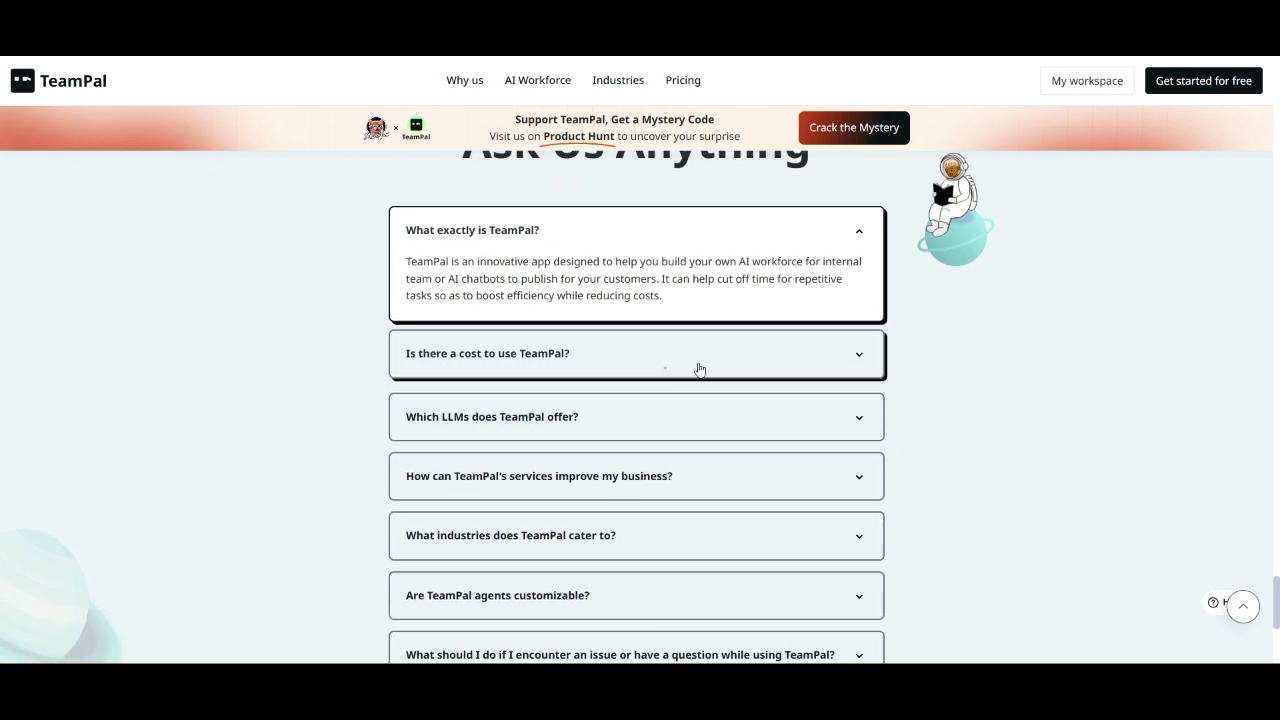
{"action": "left_click", "coordinate": [665, 368]}
{"action": "scroll", "coordinate": [1051, 346], "scroll_direction": "down", "scroll_amount": 2}
{"action": "left_click", "coordinate": [811, 342]}
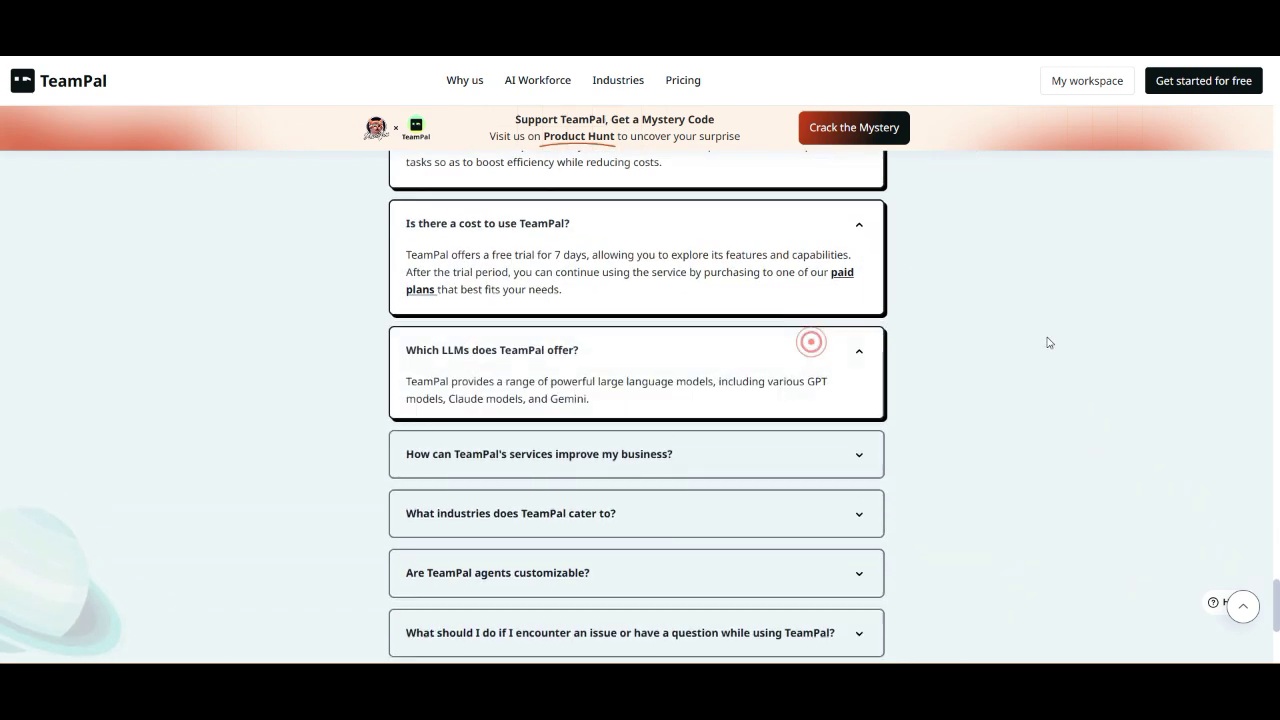
- Expand the answers on business benefits, industries served, agent customization and handling issues, down to the footer
{"action": "scroll", "coordinate": [1049, 343], "scroll_direction": "down", "scroll_amount": 1}
{"action": "left_click", "coordinate": [860, 397]}
{"action": "scroll", "coordinate": [1034, 366], "scroll_direction": "down", "scroll_amount": 3}
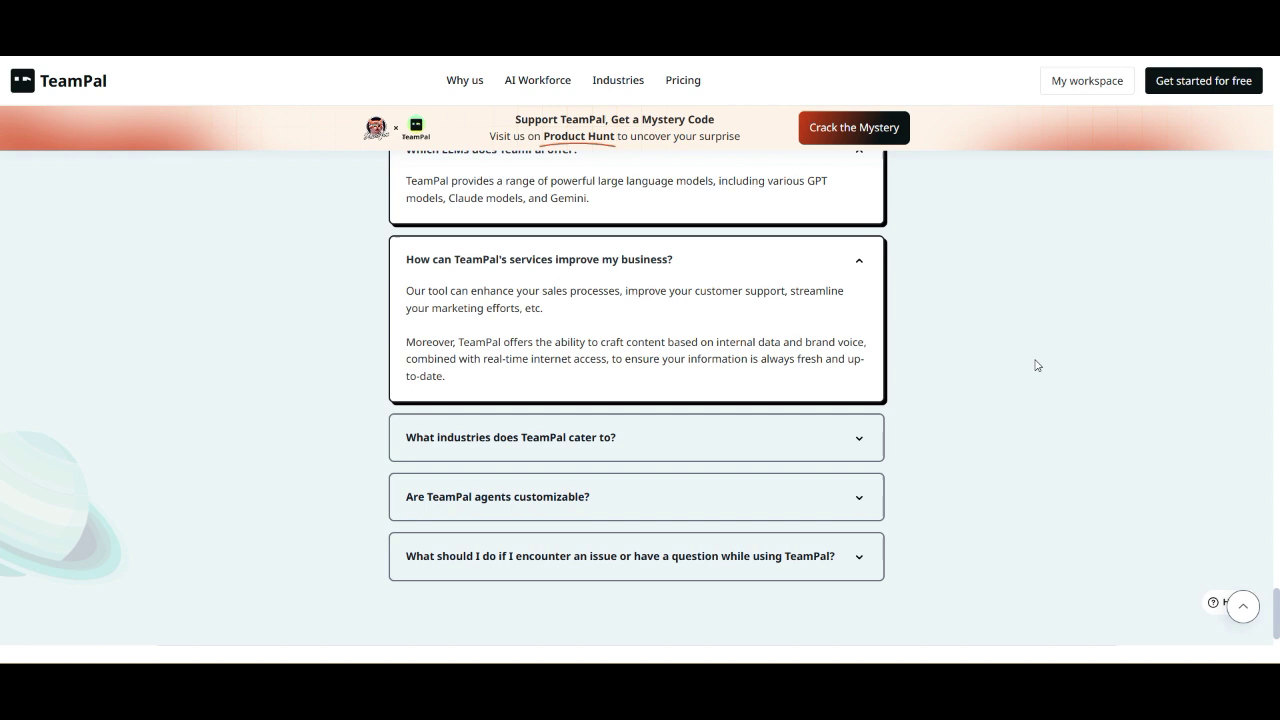
{"action": "left_click", "coordinate": [838, 366]}
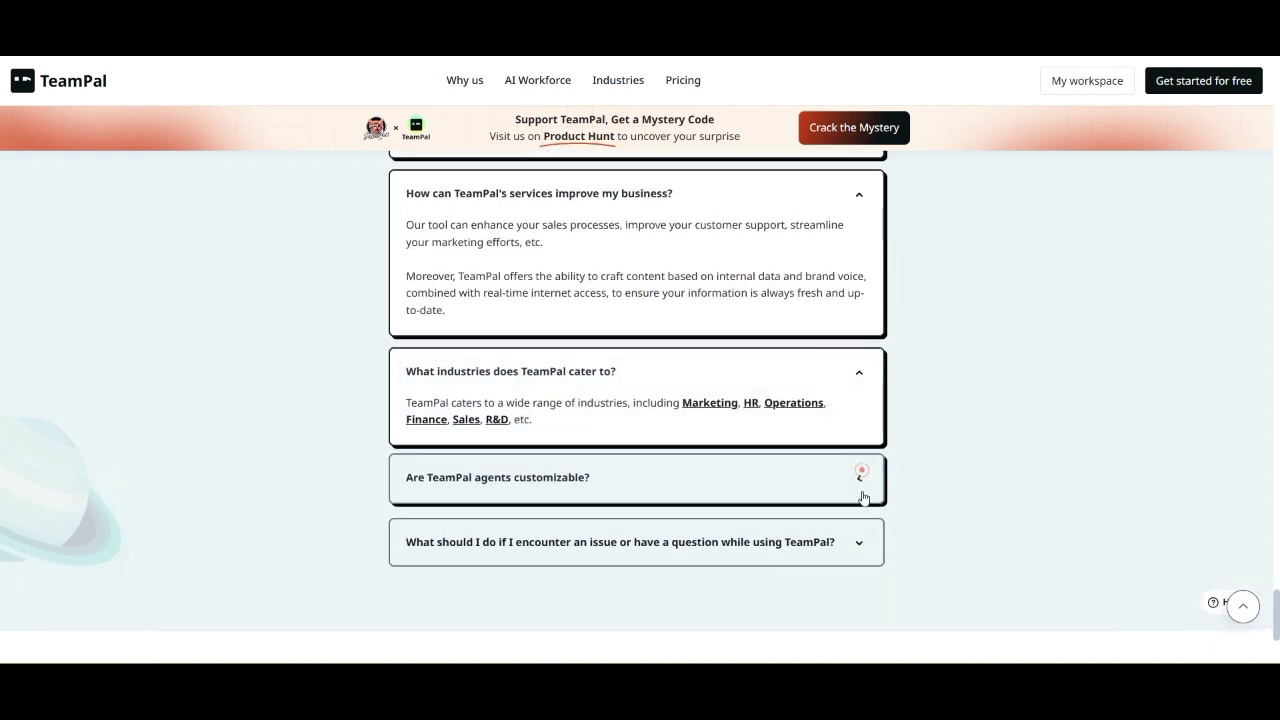
{"action": "left_click", "coordinate": [860, 475]}
{"action": "left_click", "coordinate": [859, 613]}
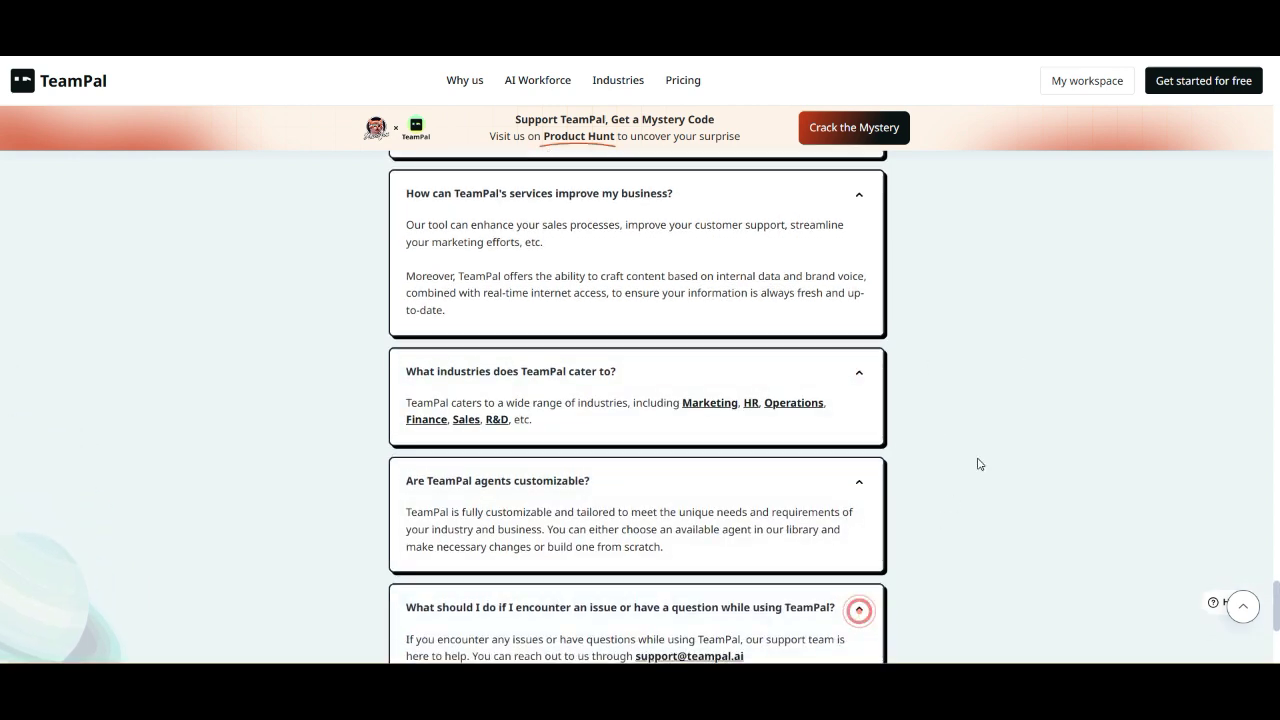
{"action": "scroll", "coordinate": [978, 463], "scroll_direction": "down", "scroll_amount": 1}
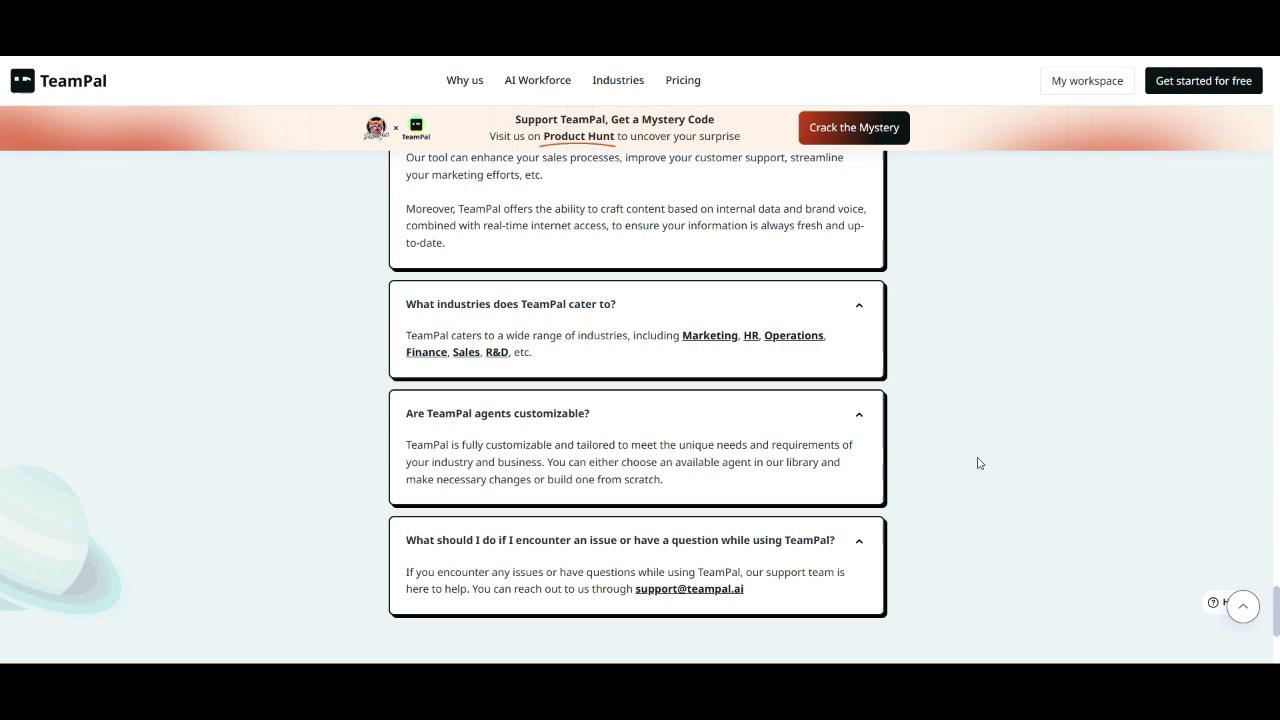
{"action": "scroll", "coordinate": [979, 463], "scroll_direction": "down", "scroll_amount": 2}
{"action": "scroll", "coordinate": [979, 463], "scroll_direction": "down", "scroll_amount": 3}
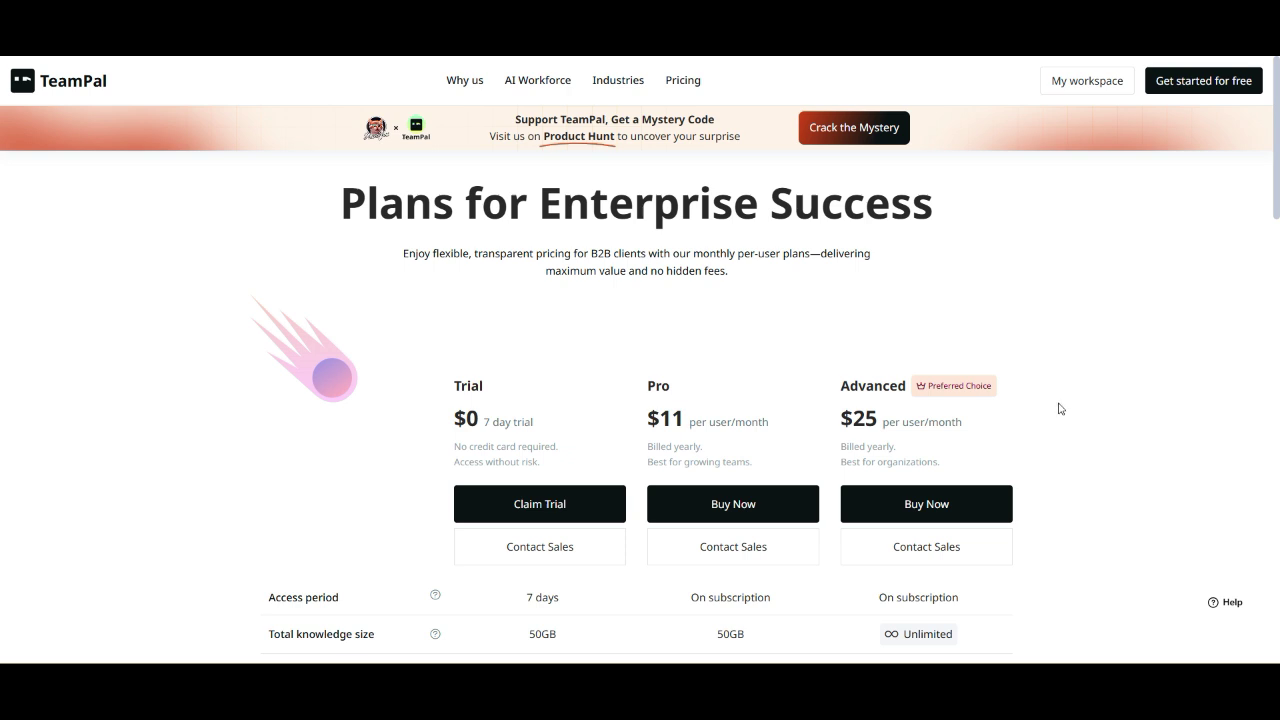
- Scroll the Pricing comparison table from access period through credits to the Support configure workspace row
{"action": "scroll", "coordinate": [1060, 408], "scroll_direction": "down", "scroll_amount": 1}
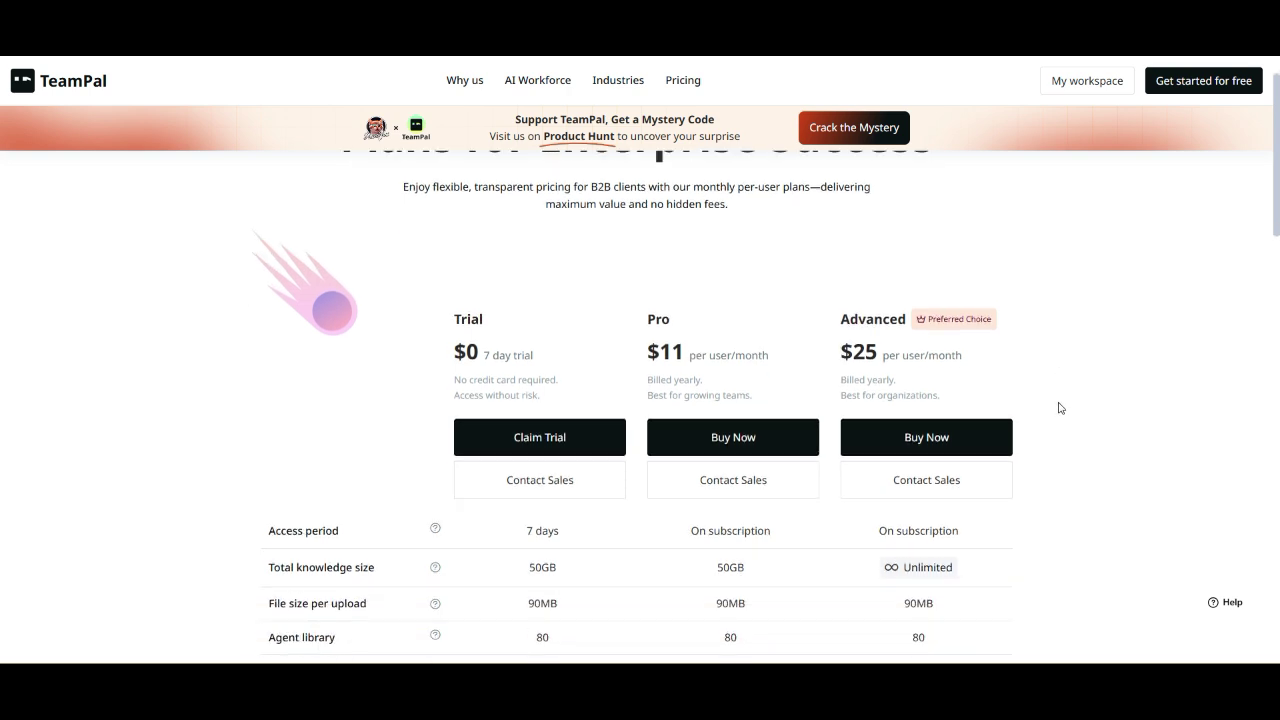
{"action": "scroll", "coordinate": [1060, 408], "scroll_direction": "down", "scroll_amount": 1}
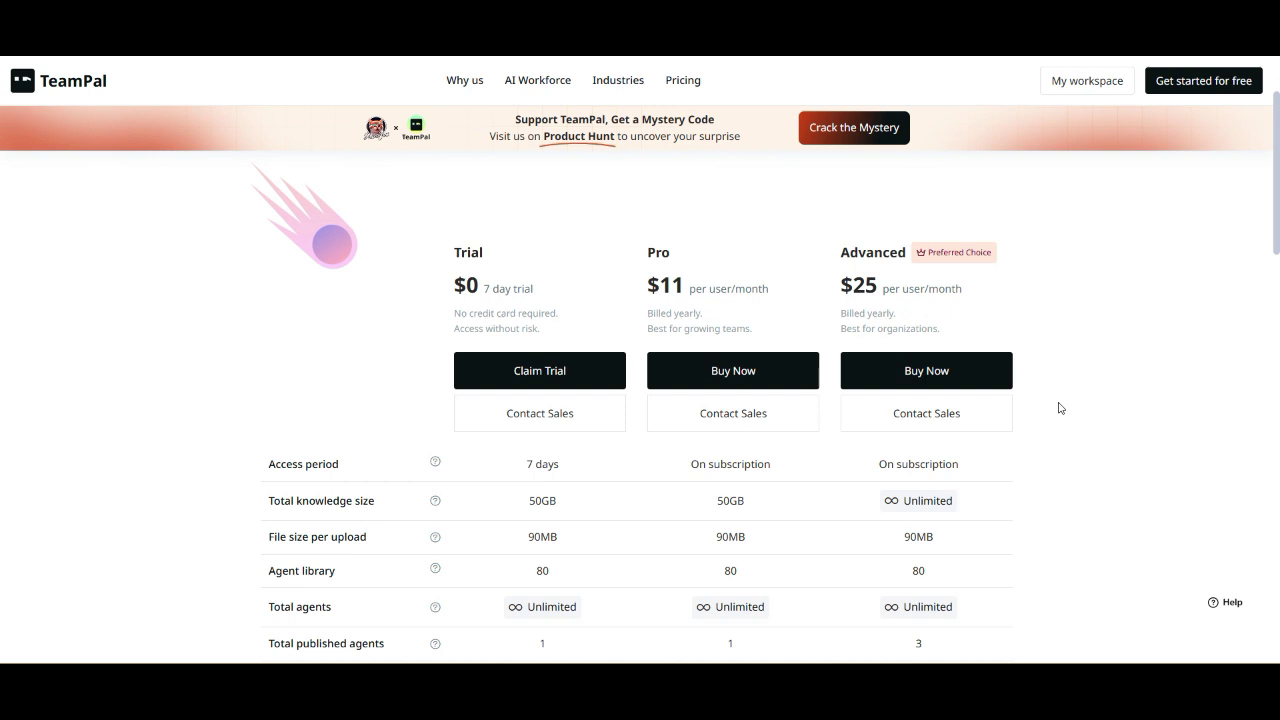
{"action": "scroll", "coordinate": [1060, 408], "scroll_direction": "down", "scroll_amount": 1}
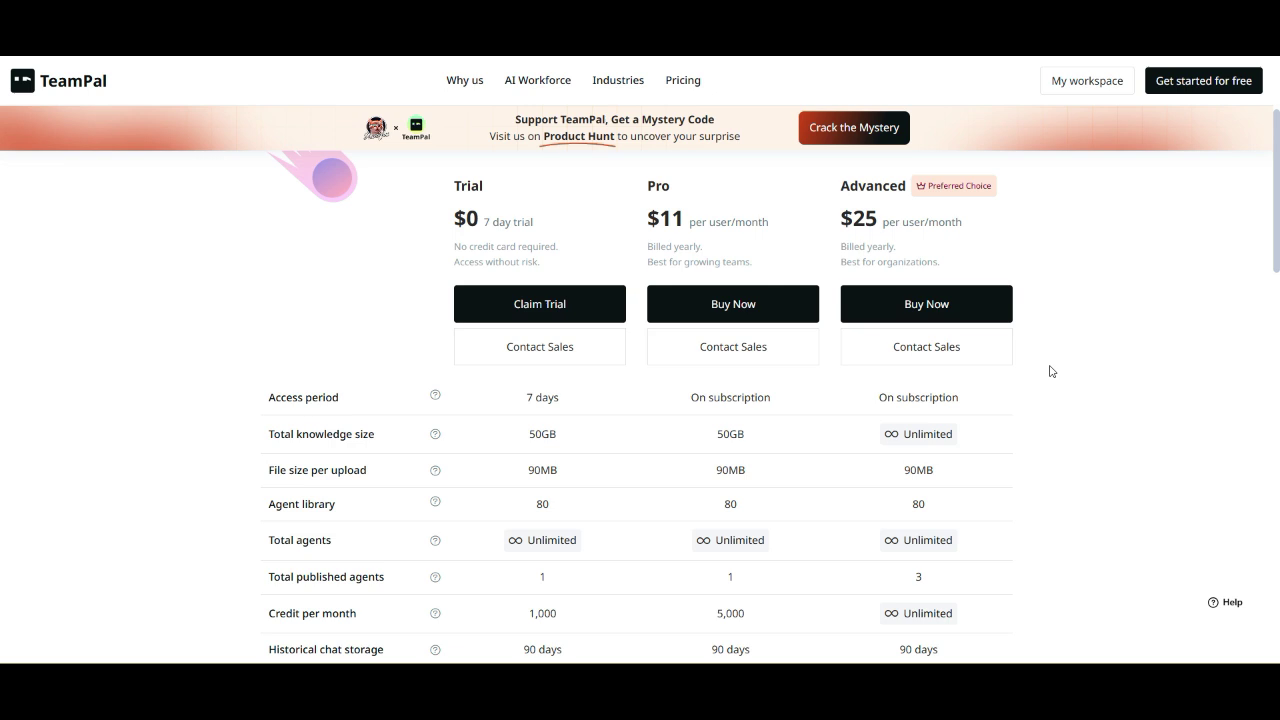
{"action": "scroll", "coordinate": [1124, 431], "scroll_direction": "down", "scroll_amount": 1}
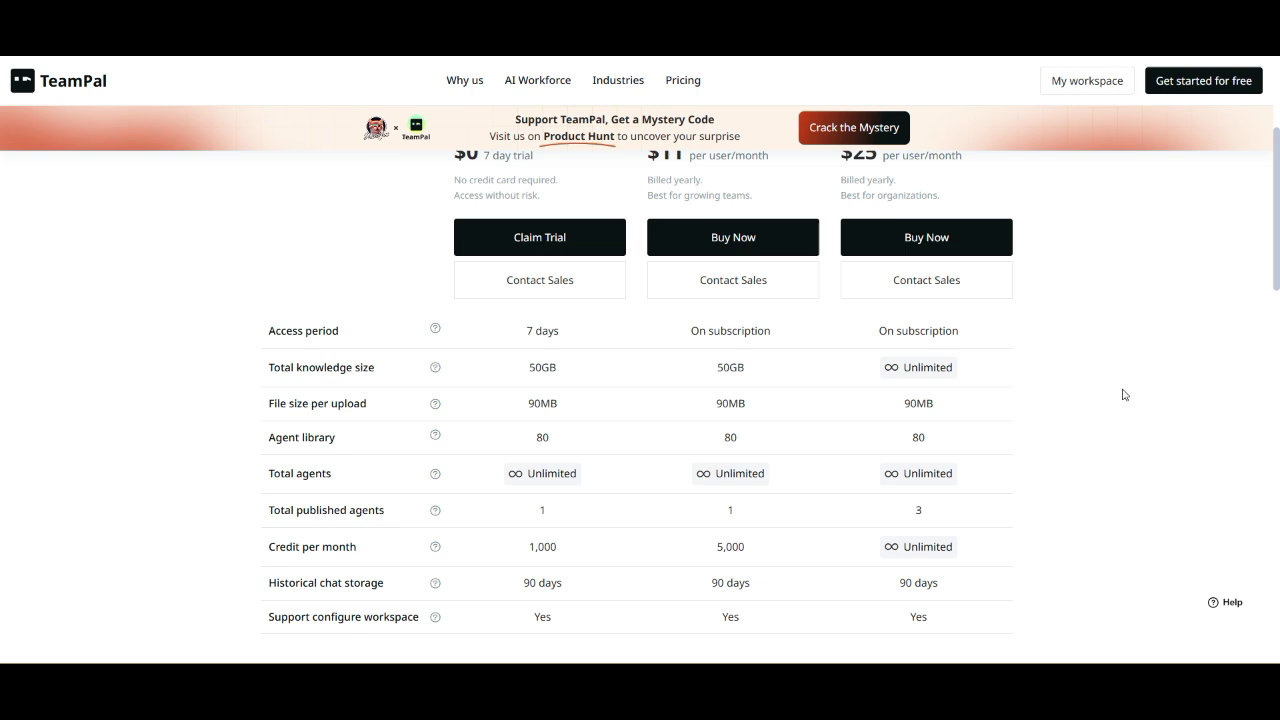
{"action": "scroll", "coordinate": [1124, 395], "scroll_direction": "down", "scroll_amount": 1}
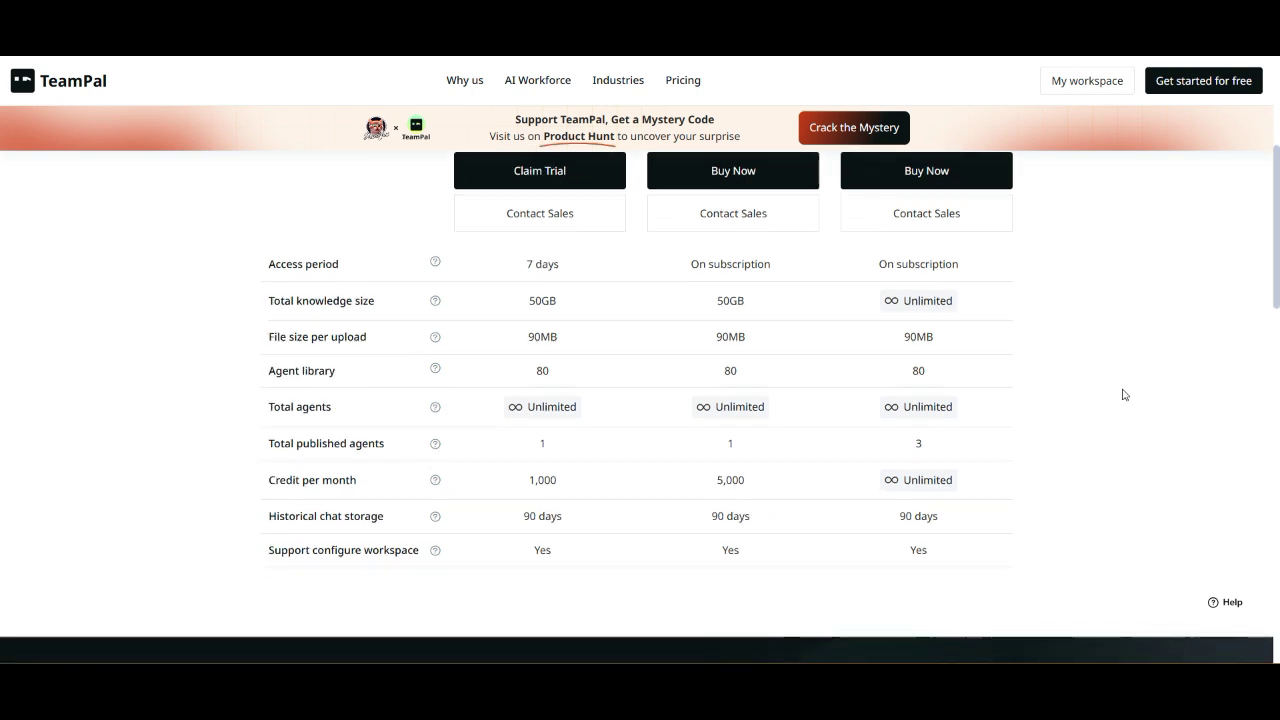
{"action": "scroll", "coordinate": [1124, 395], "scroll_direction": "down", "scroll_amount": 1}
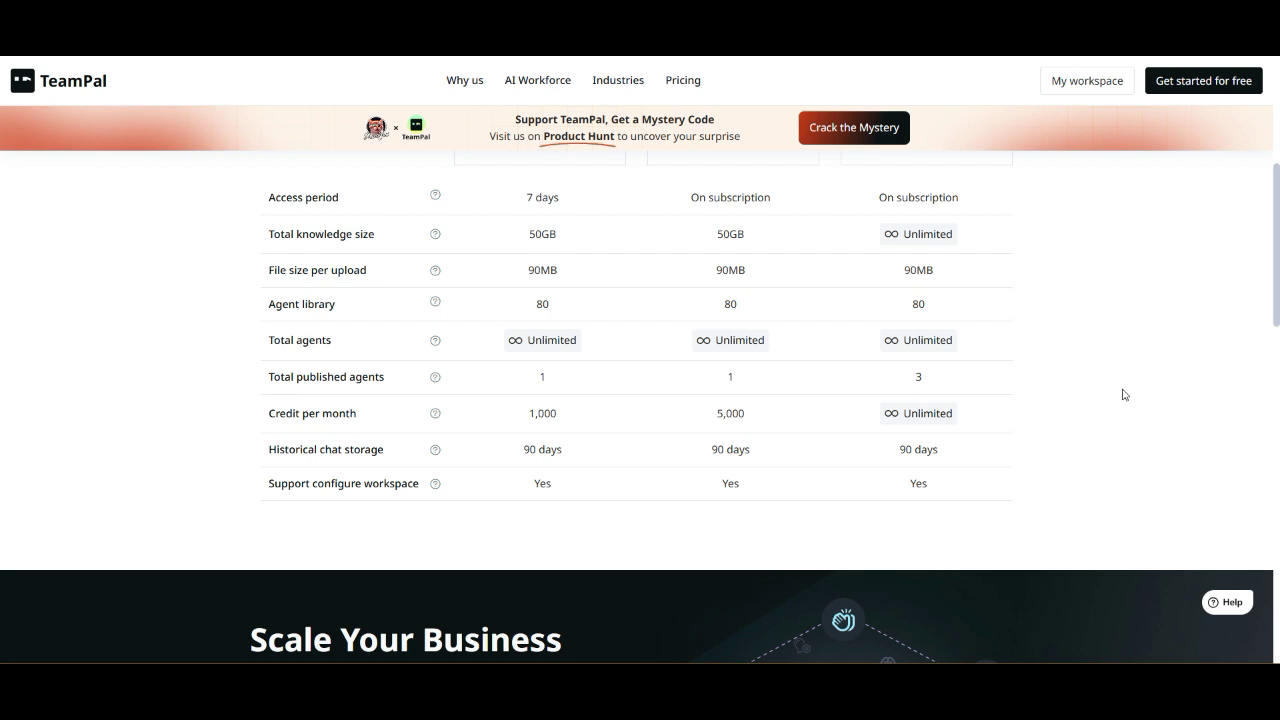
- Scroll past the Scale Your Business Enterprise offer and the eight-question FAQ to the pricing page footer
{"action": "scroll", "coordinate": [1124, 395], "scroll_direction": "down", "scroll_amount": 2}
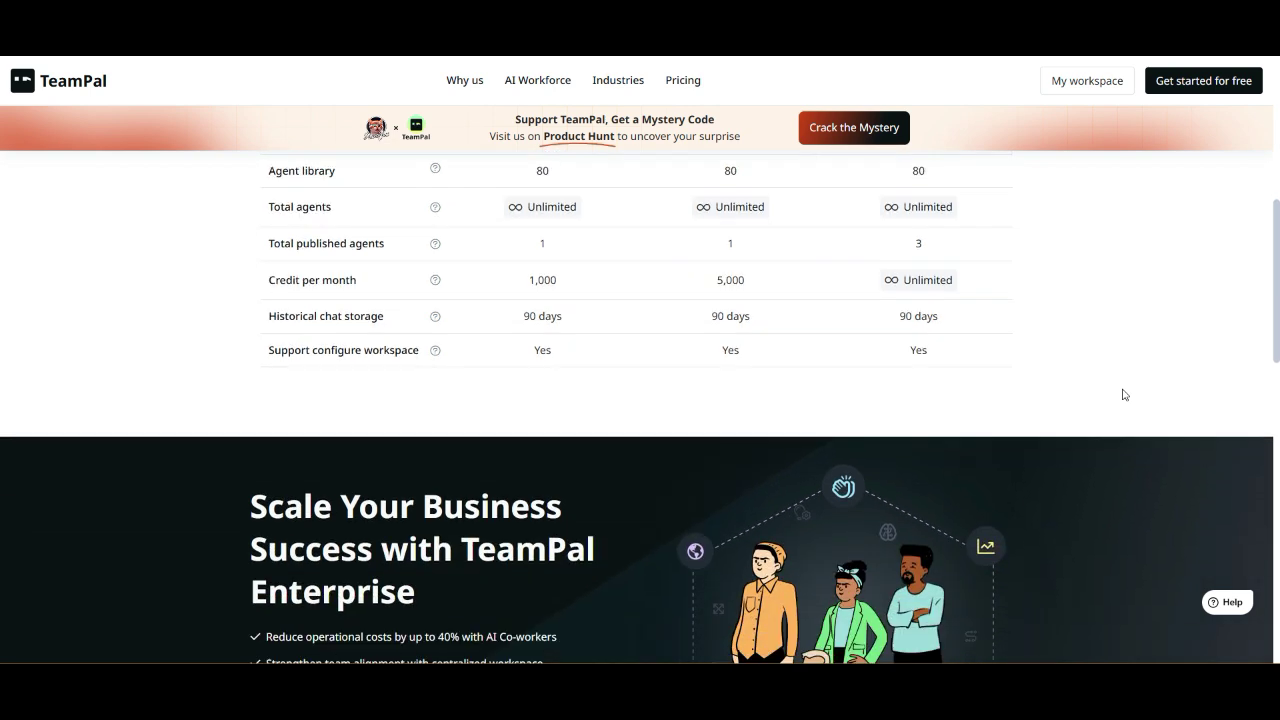
{"action": "scroll", "coordinate": [1124, 395], "scroll_direction": "down", "scroll_amount": 1}
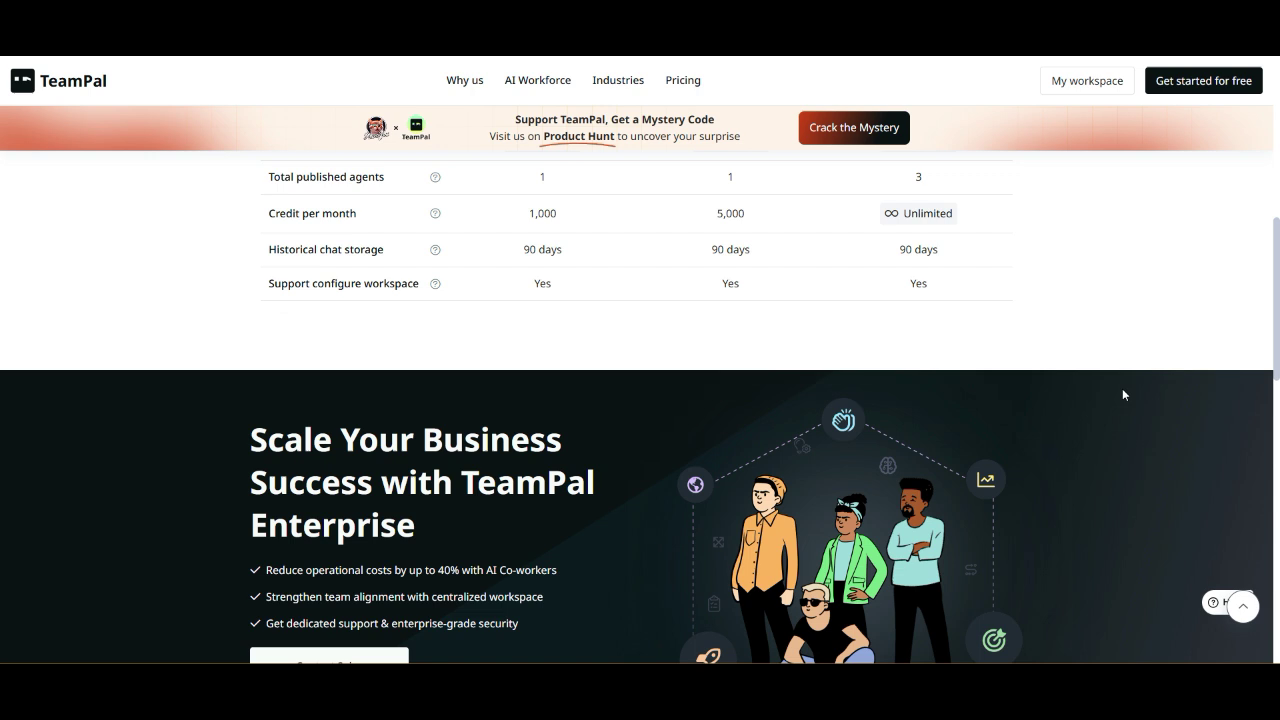
{"action": "scroll", "coordinate": [1123, 395], "scroll_direction": "down", "scroll_amount": 1}
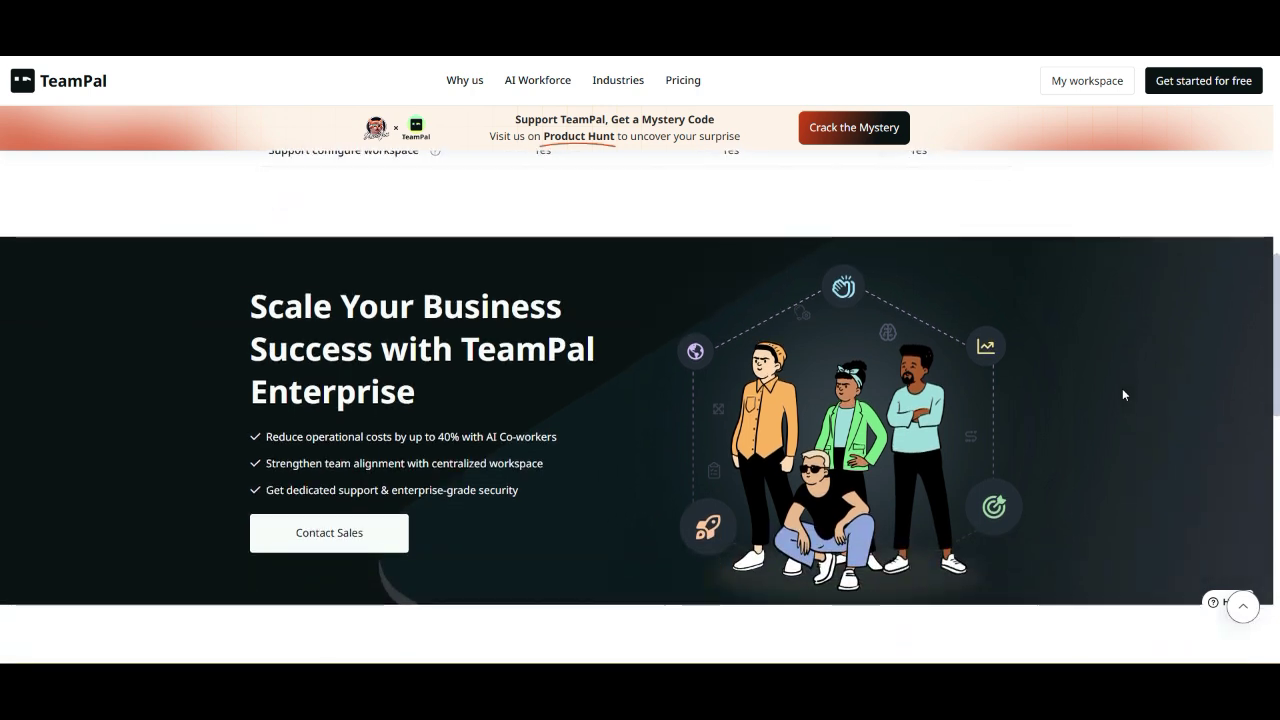
{"action": "scroll", "coordinate": [1123, 395], "scroll_direction": "down", "scroll_amount": 1}
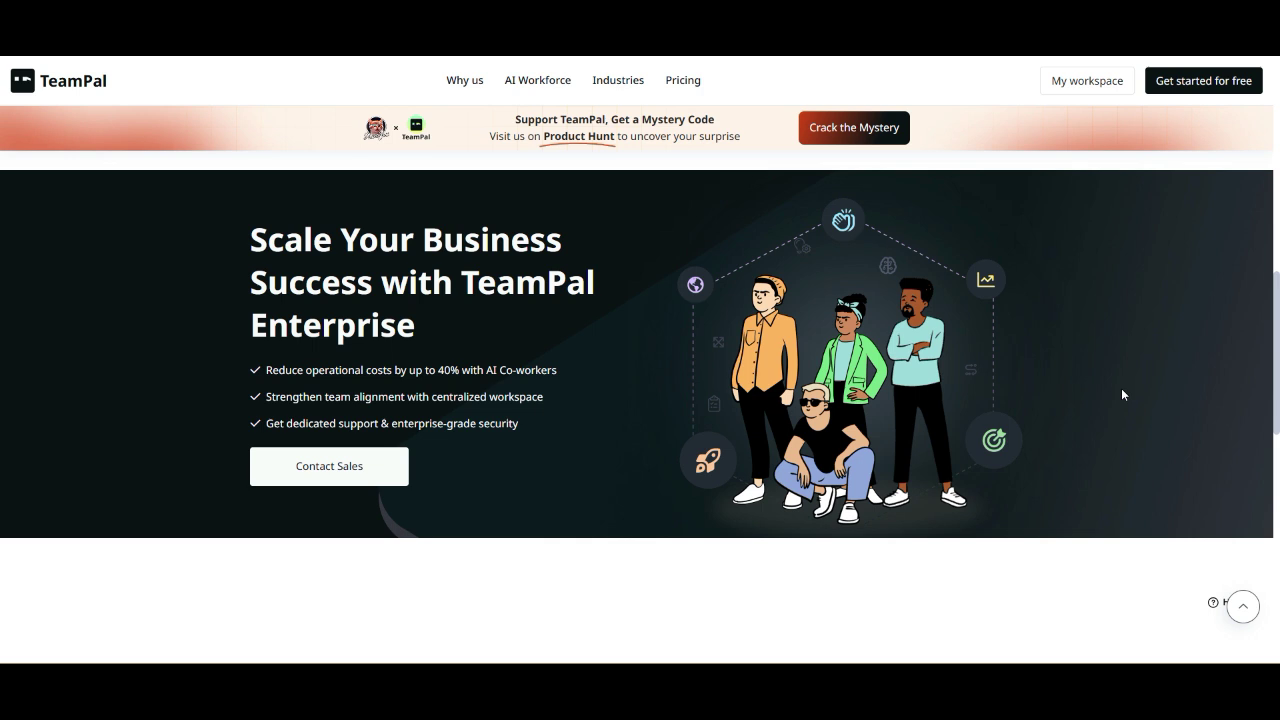
{"action": "scroll", "coordinate": [1123, 394], "scroll_direction": "down", "scroll_amount": 2}
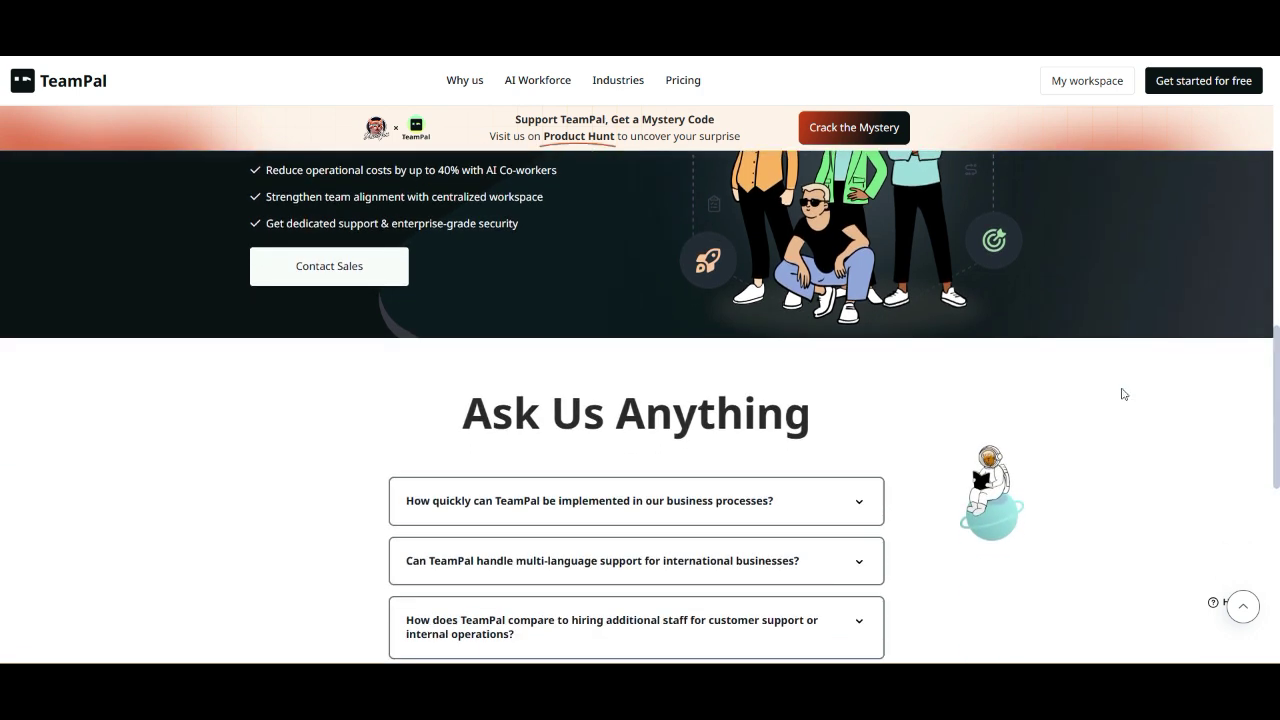
{"action": "scroll", "coordinate": [1123, 394], "scroll_direction": "down", "scroll_amount": 1}
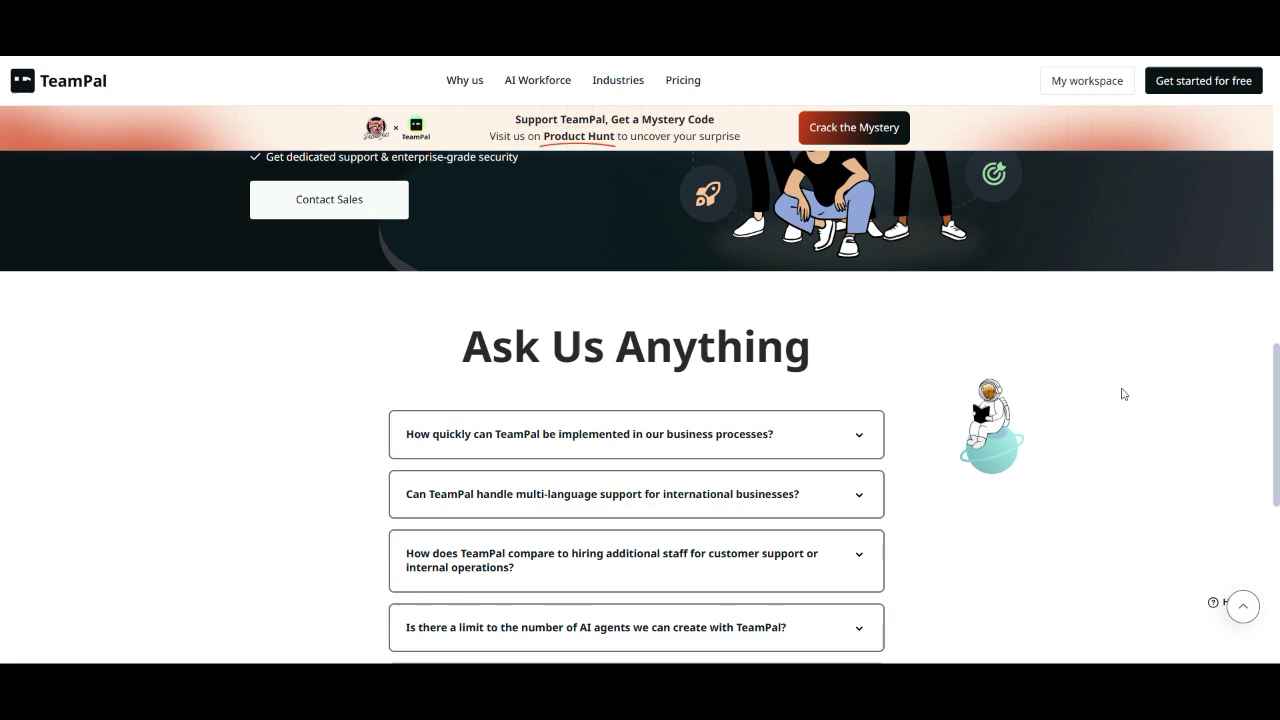
{"action": "scroll", "coordinate": [1123, 394], "scroll_direction": "down", "scroll_amount": 2}
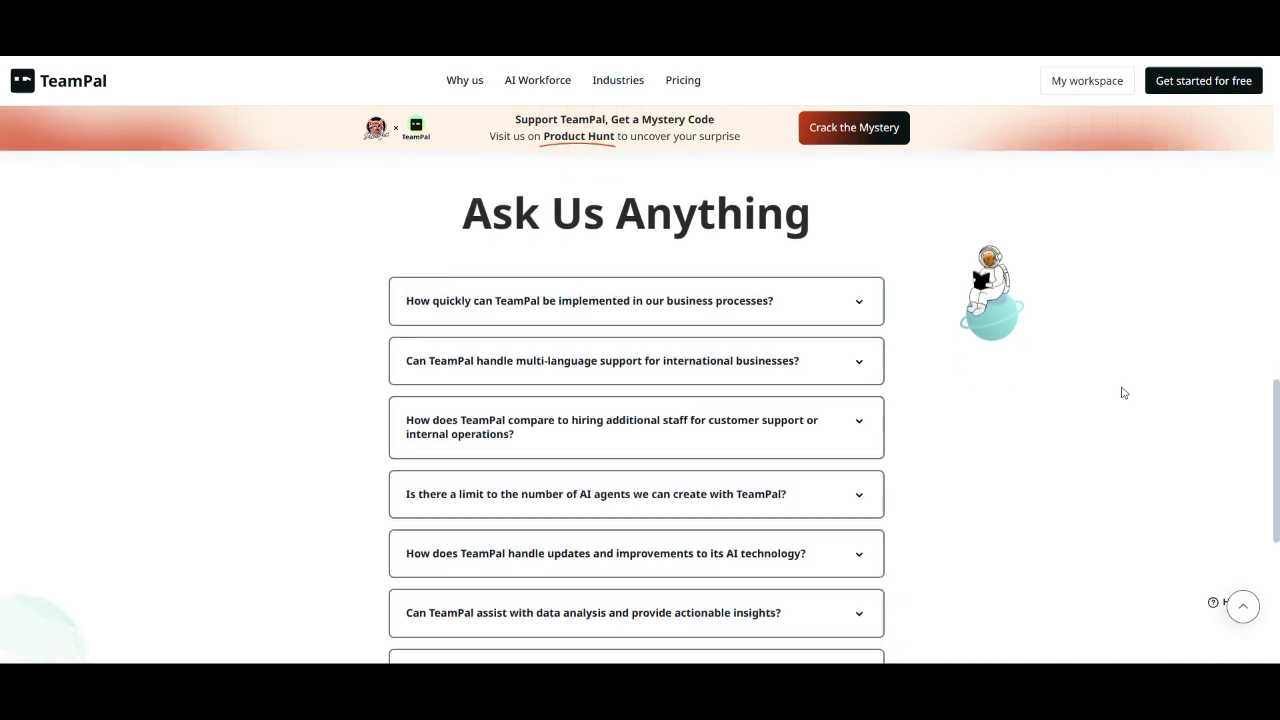
{"action": "scroll", "coordinate": [1123, 394], "scroll_direction": "down", "scroll_amount": 2}
{"action": "scroll", "coordinate": [1123, 390], "scroll_direction": "down", "scroll_amount": 1}
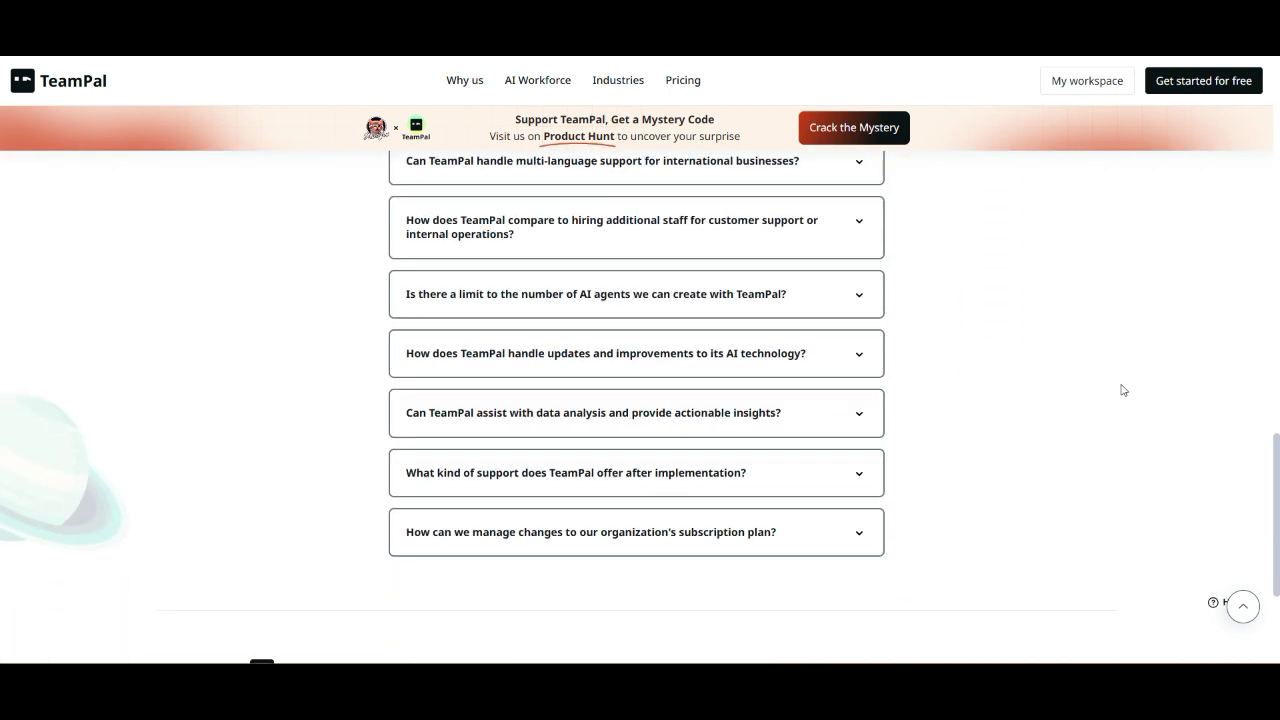
{"action": "scroll", "coordinate": [1123, 390], "scroll_direction": "down", "scroll_amount": 2}
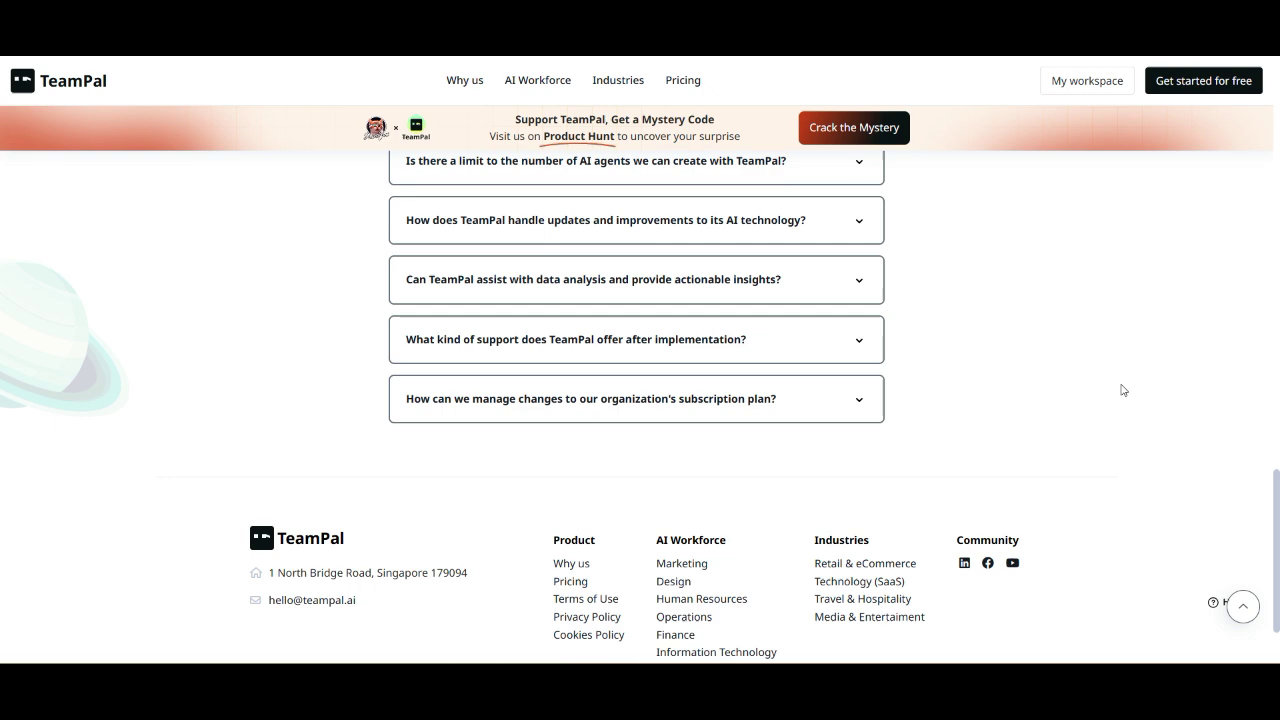
{"action": "scroll", "coordinate": [1123, 390], "scroll_direction": "down", "scroll_amount": 2}
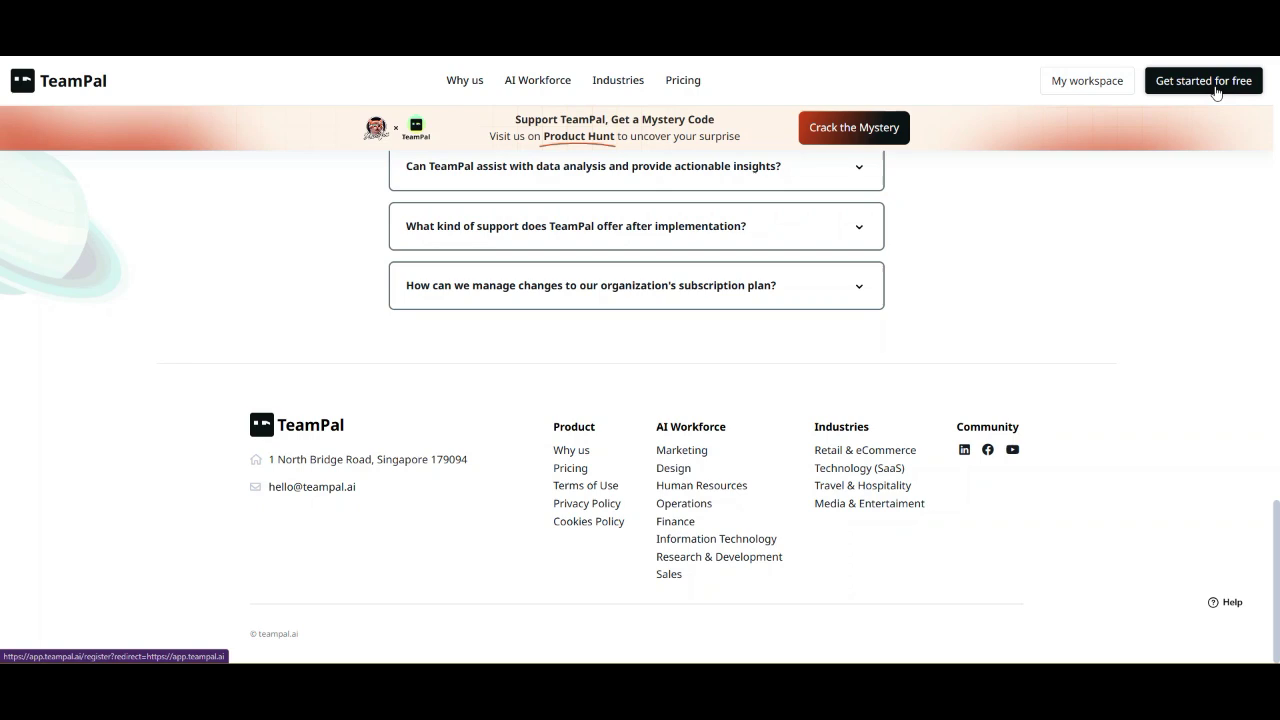
- Sign up free and fill in the Create workspace form for Dreammyzn, a Delaware Digital Products brand
{"action": "left_click", "coordinate": [1214, 88]}
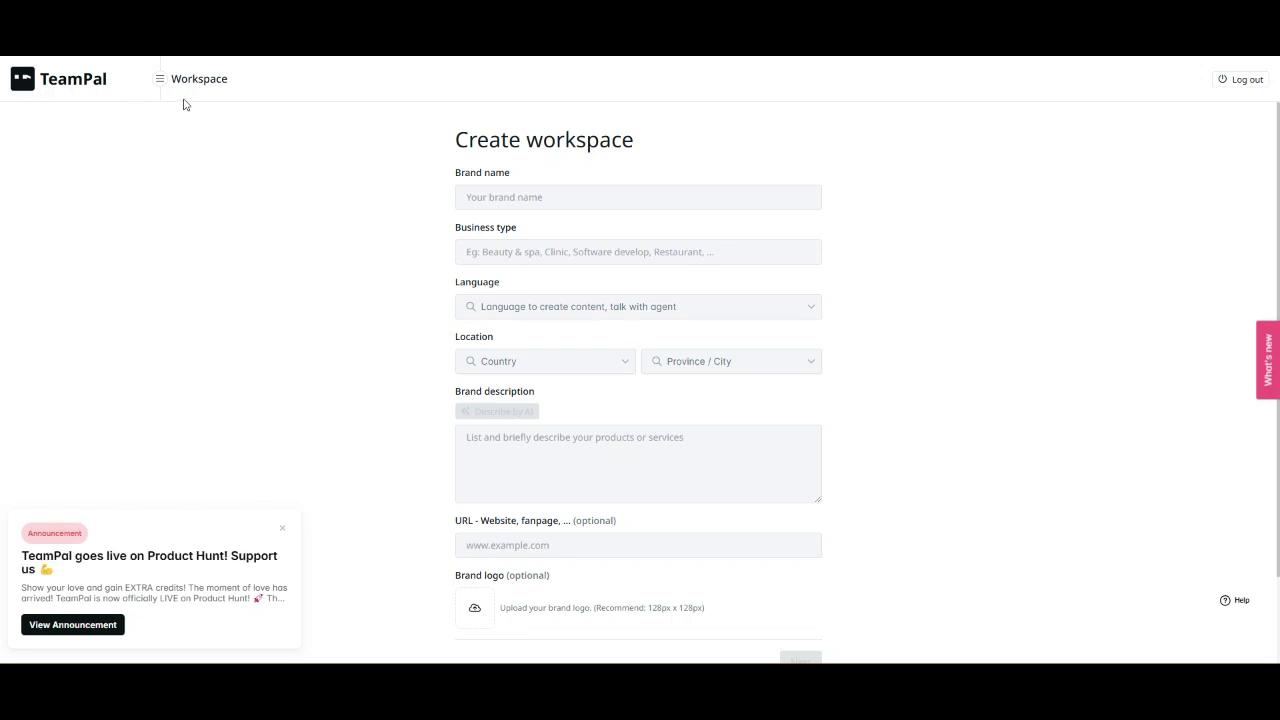
{"action": "left_click", "coordinate": [699, 205]}
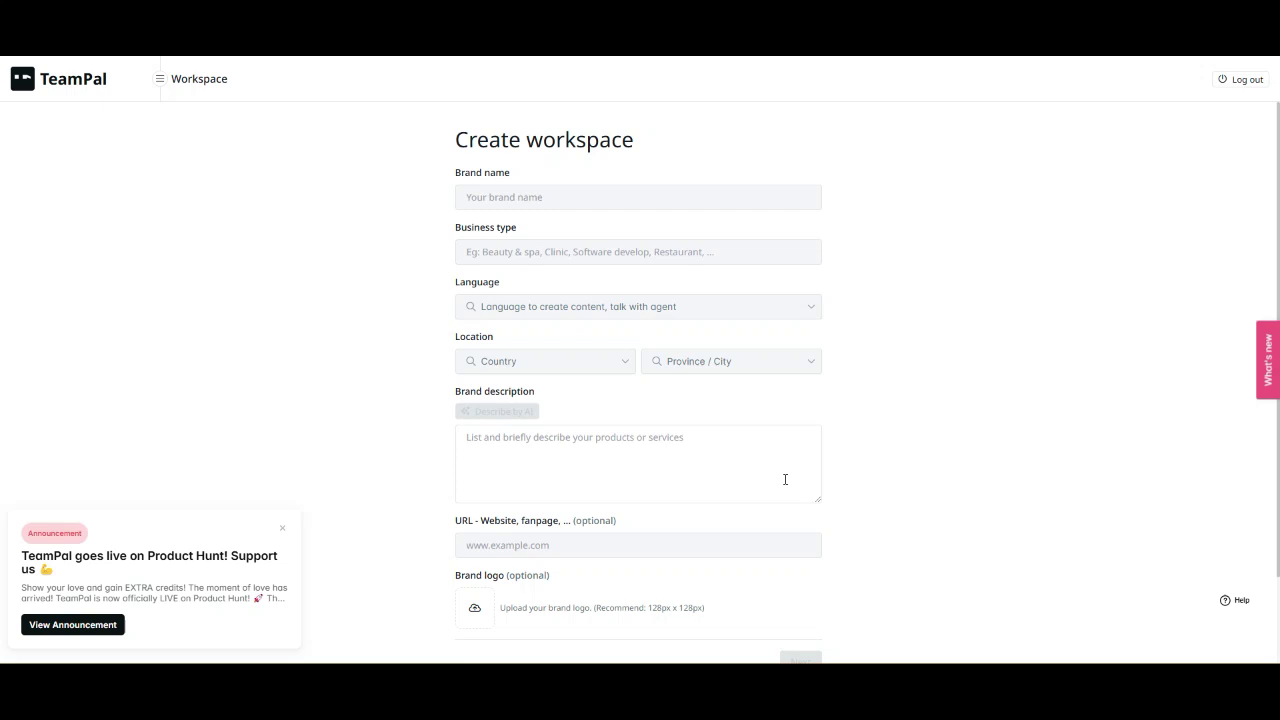
{"action": "scroll", "coordinate": [785, 479], "scroll_direction": "down", "scroll_amount": 1}
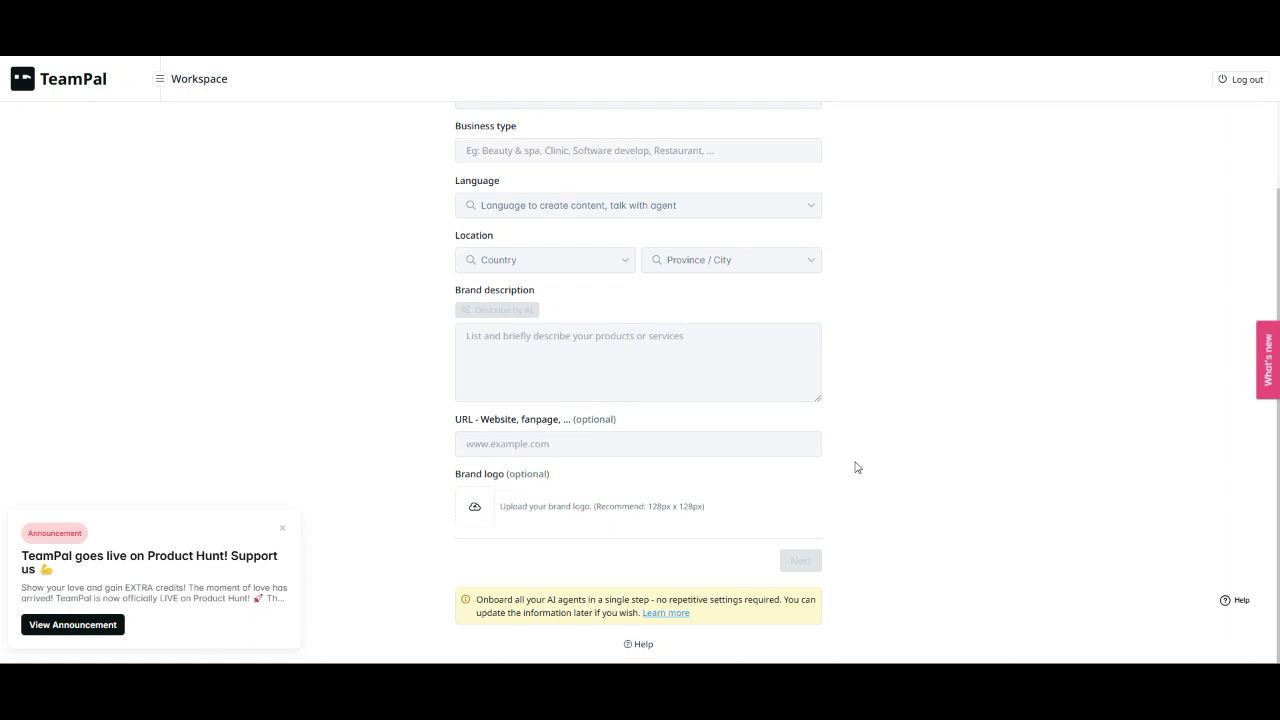
{"action": "scroll", "coordinate": [856, 462], "scroll_direction": "up", "scroll_amount": 2}
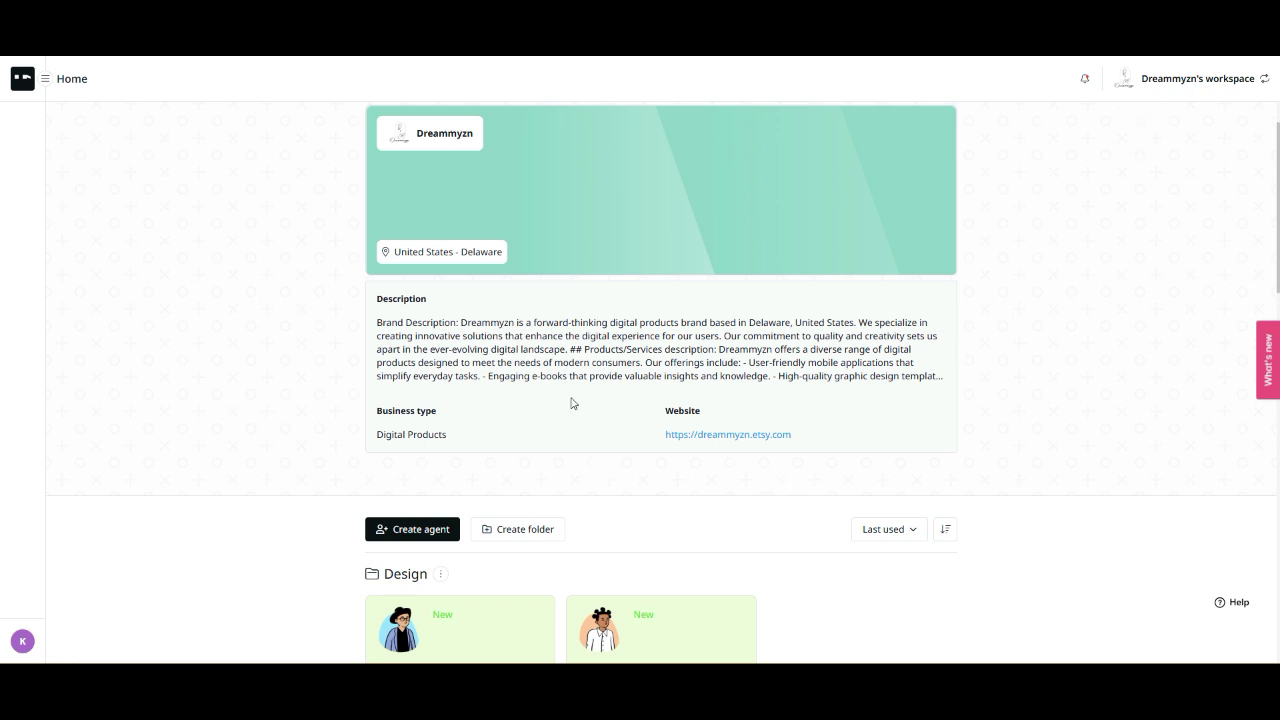
- Scroll the workspace Home page past the Marketing and Human Resources agents to 'Your recent chats'
{"action": "scroll", "coordinate": [780, 450], "scroll_direction": "down", "scroll_amount": 2}
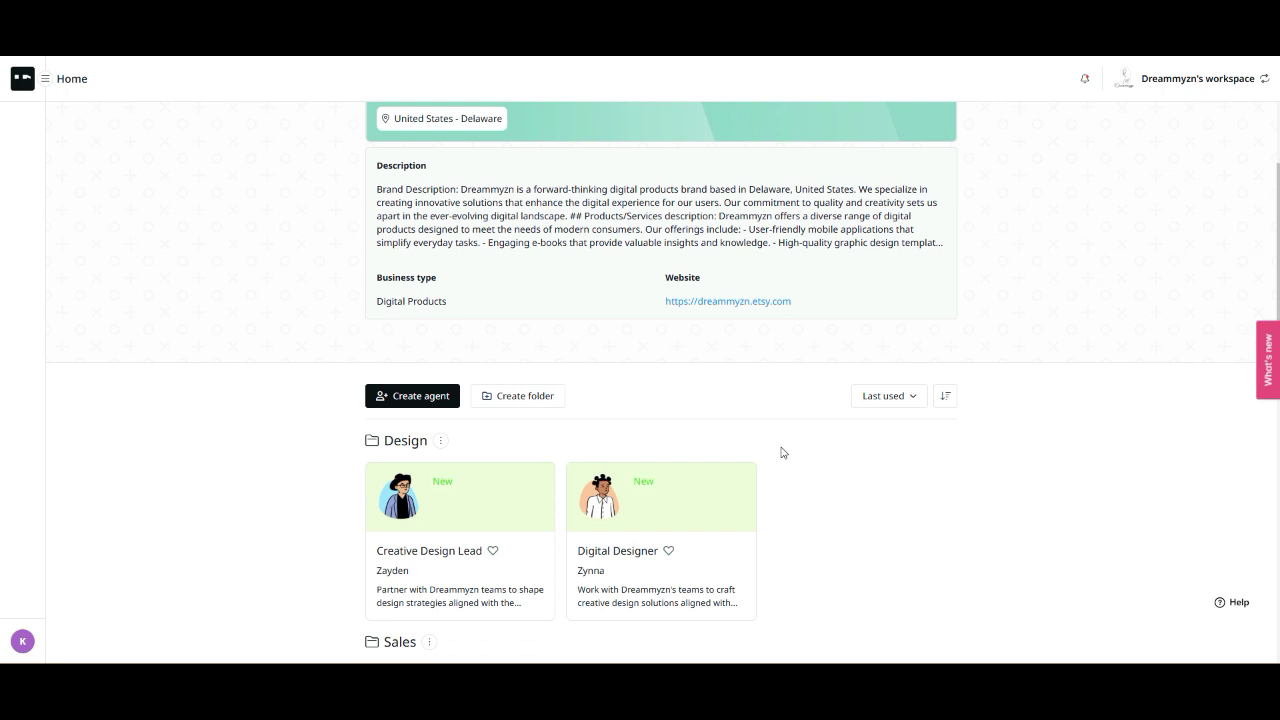
{"action": "scroll", "coordinate": [910, 517], "scroll_direction": "down", "scroll_amount": 2}
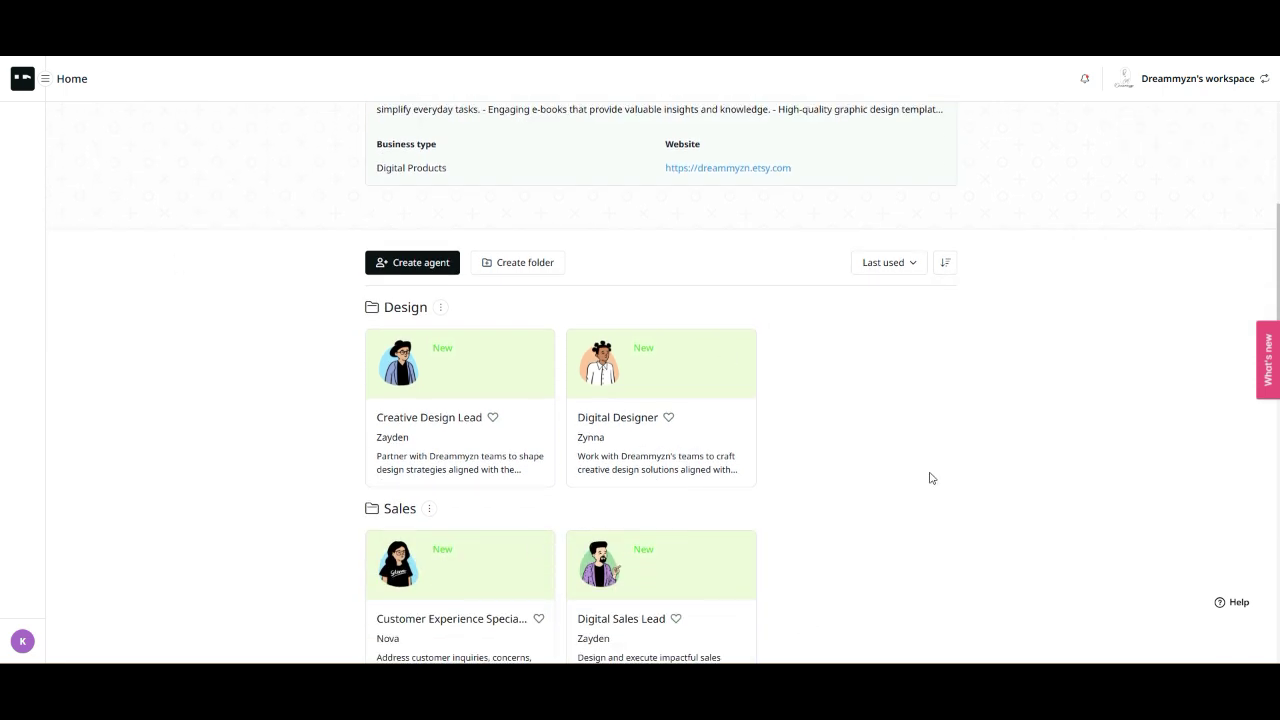
{"action": "scroll", "coordinate": [960, 418], "scroll_direction": "down", "scroll_amount": 2}
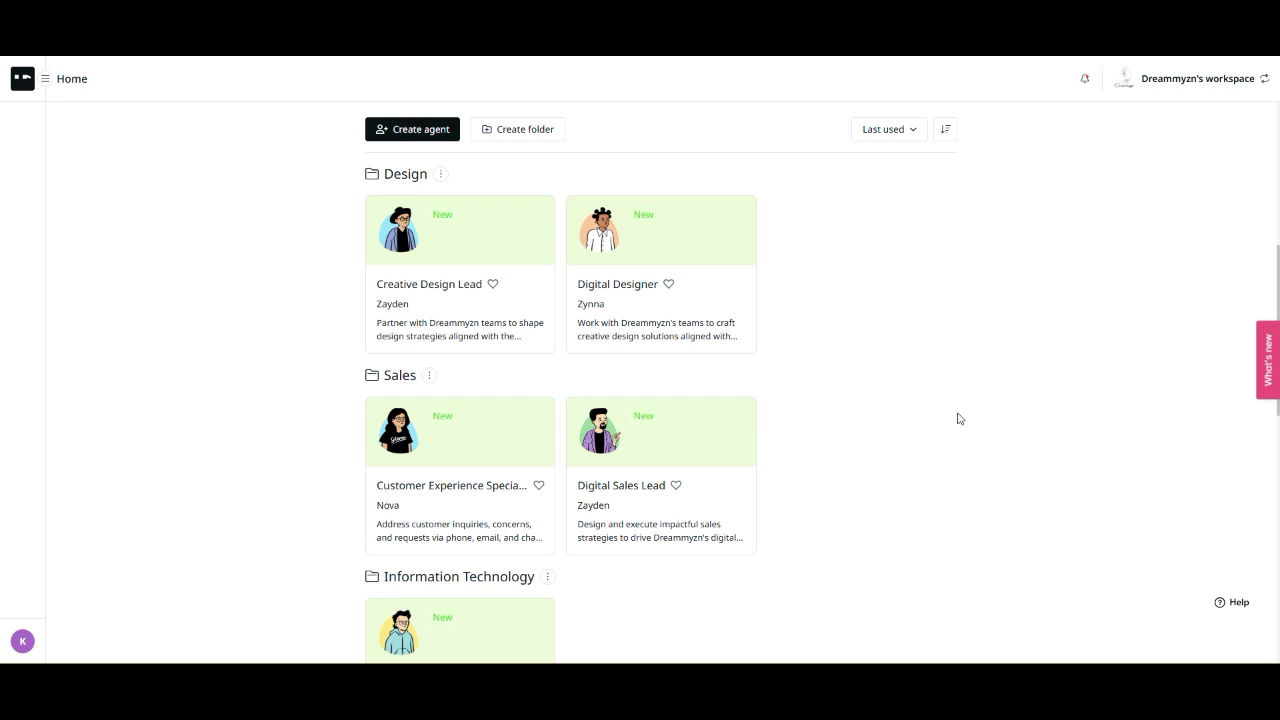
{"action": "scroll", "coordinate": [958, 418], "scroll_direction": "down", "scroll_amount": 1}
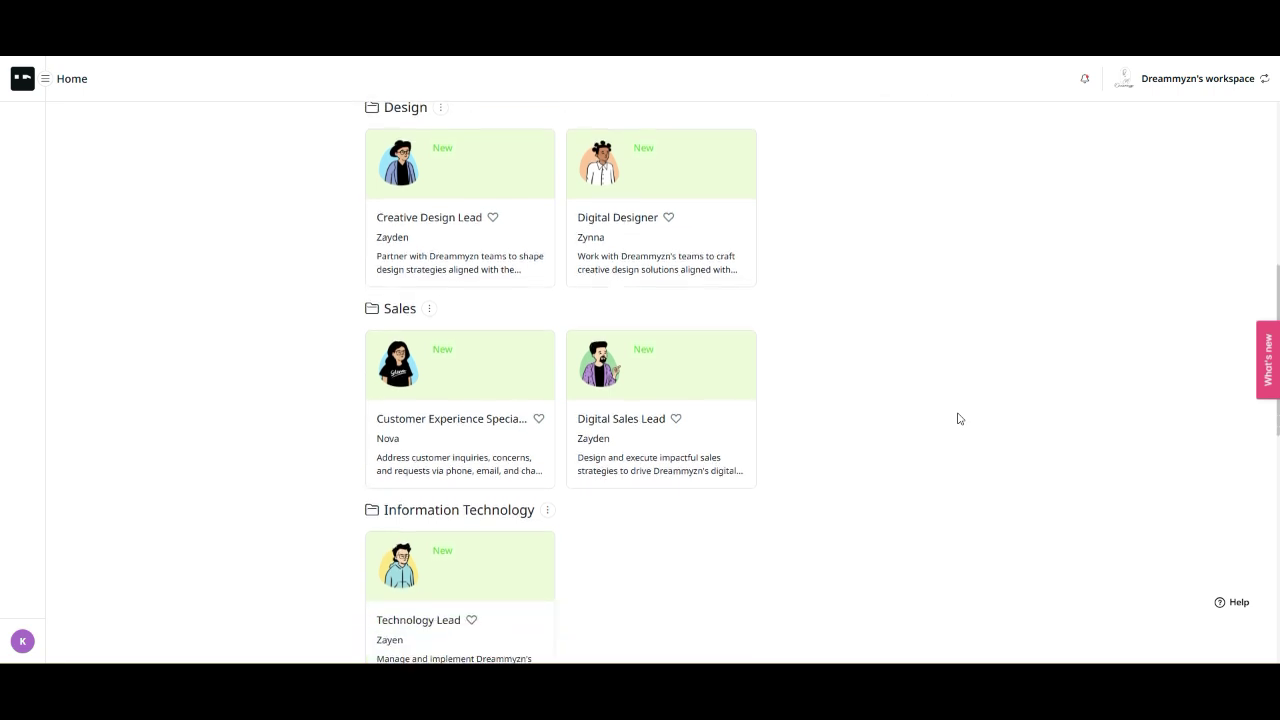
{"action": "scroll", "coordinate": [958, 418], "scroll_direction": "down", "scroll_amount": 2}
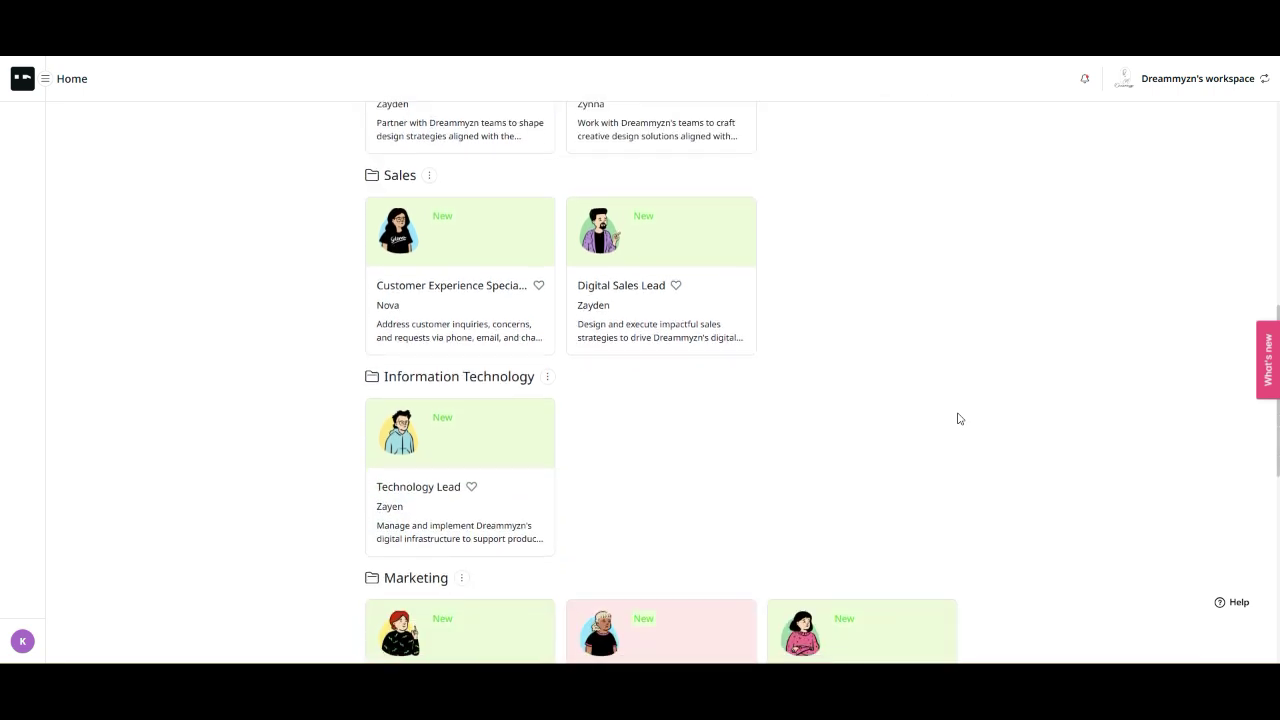
{"action": "scroll", "coordinate": [958, 418], "scroll_direction": "down", "scroll_amount": 2}
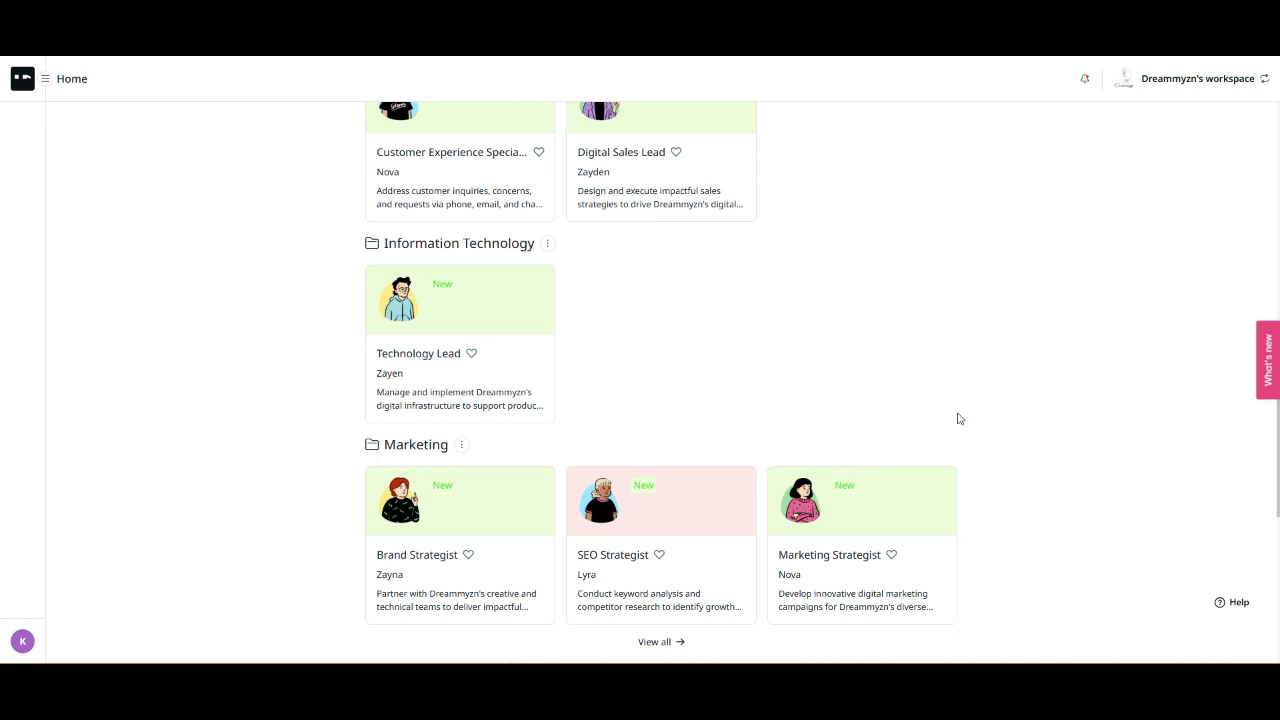
{"action": "scroll", "coordinate": [958, 418], "scroll_direction": "down", "scroll_amount": 3}
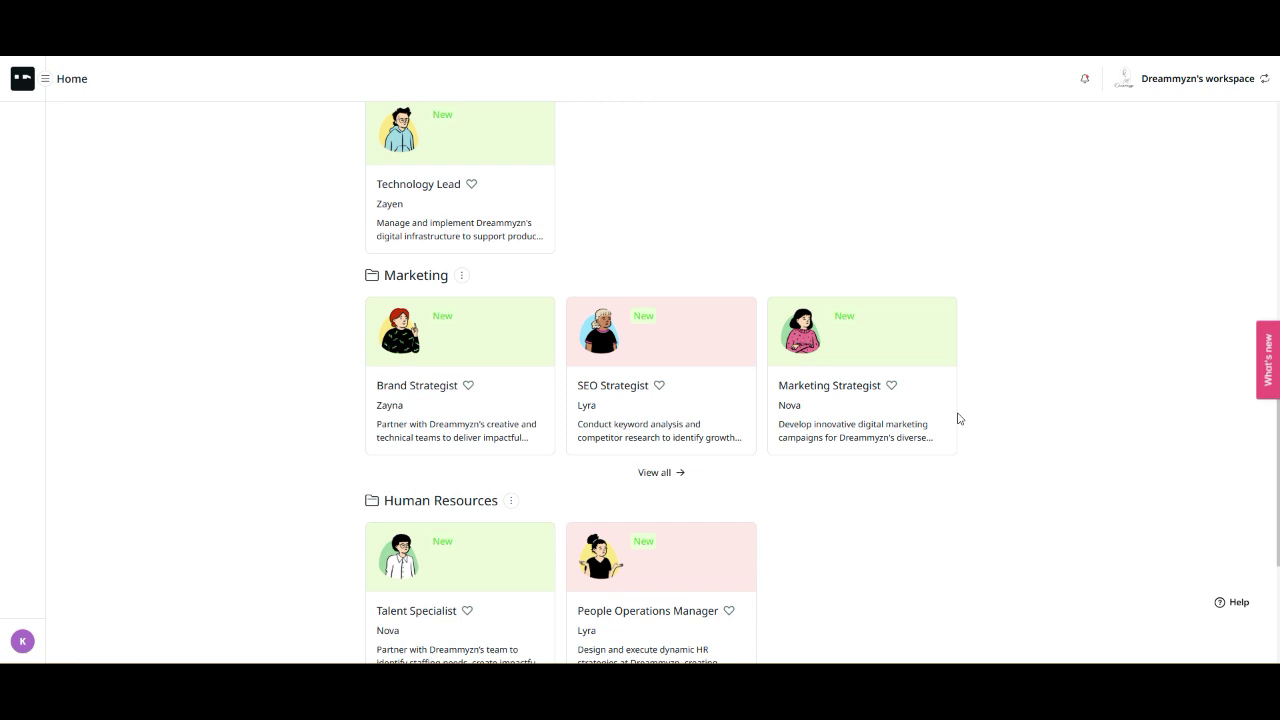
{"action": "scroll", "coordinate": [958, 418], "scroll_direction": "down", "scroll_amount": 2}
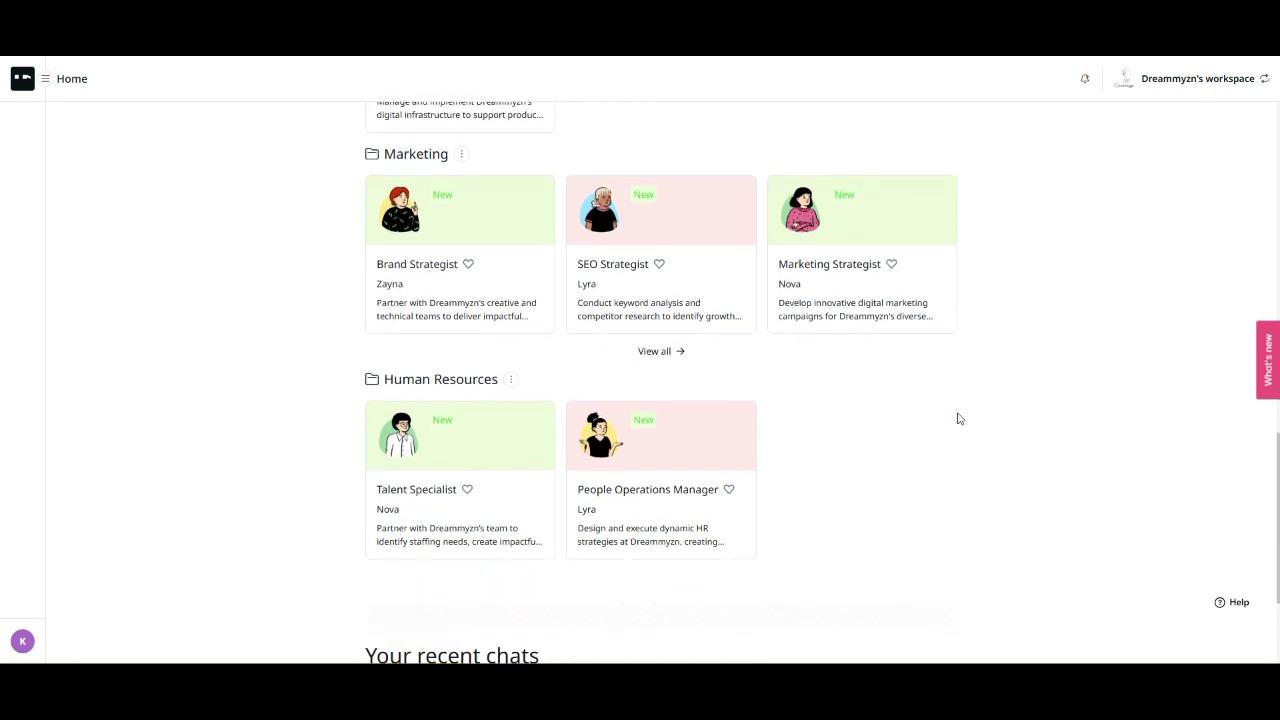
{"action": "scroll", "coordinate": [958, 418], "scroll_direction": "down", "scroll_amount": 2}
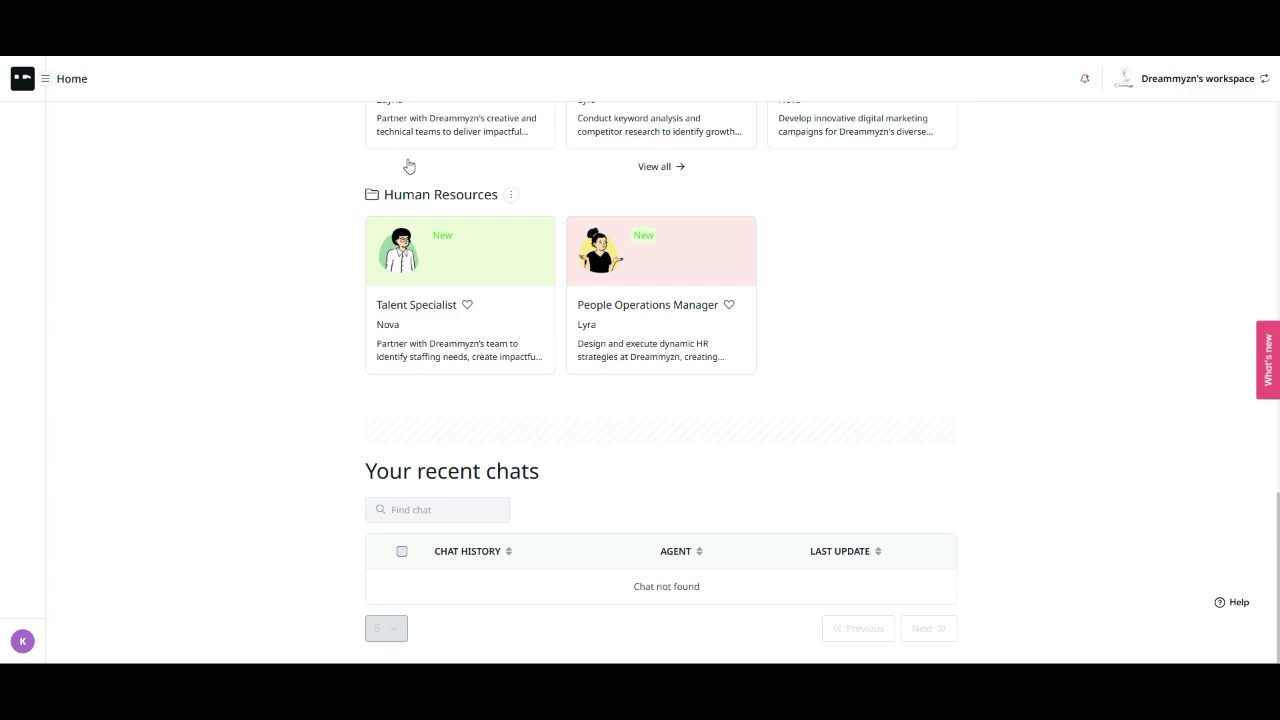
{"action": "scroll", "coordinate": [1004, 400], "scroll_direction": "up", "scroll_amount": 1}
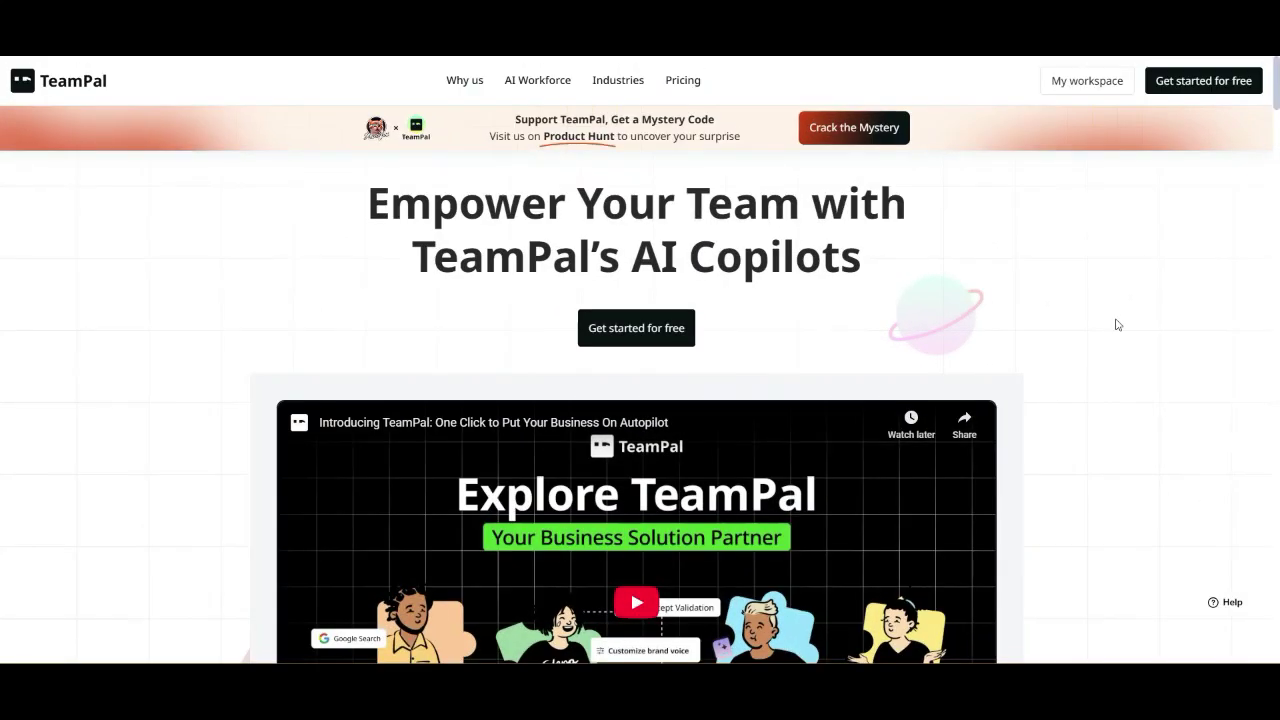
- Scroll the homepage again past the intro video, AI Workforce/Industries cards and workflow steps 01–04
{"action": "scroll", "coordinate": [1093, 337], "scroll_direction": "down", "scroll_amount": 3}
{"action": "scroll", "coordinate": [1095, 338], "scroll_direction": "down", "scroll_amount": 3}
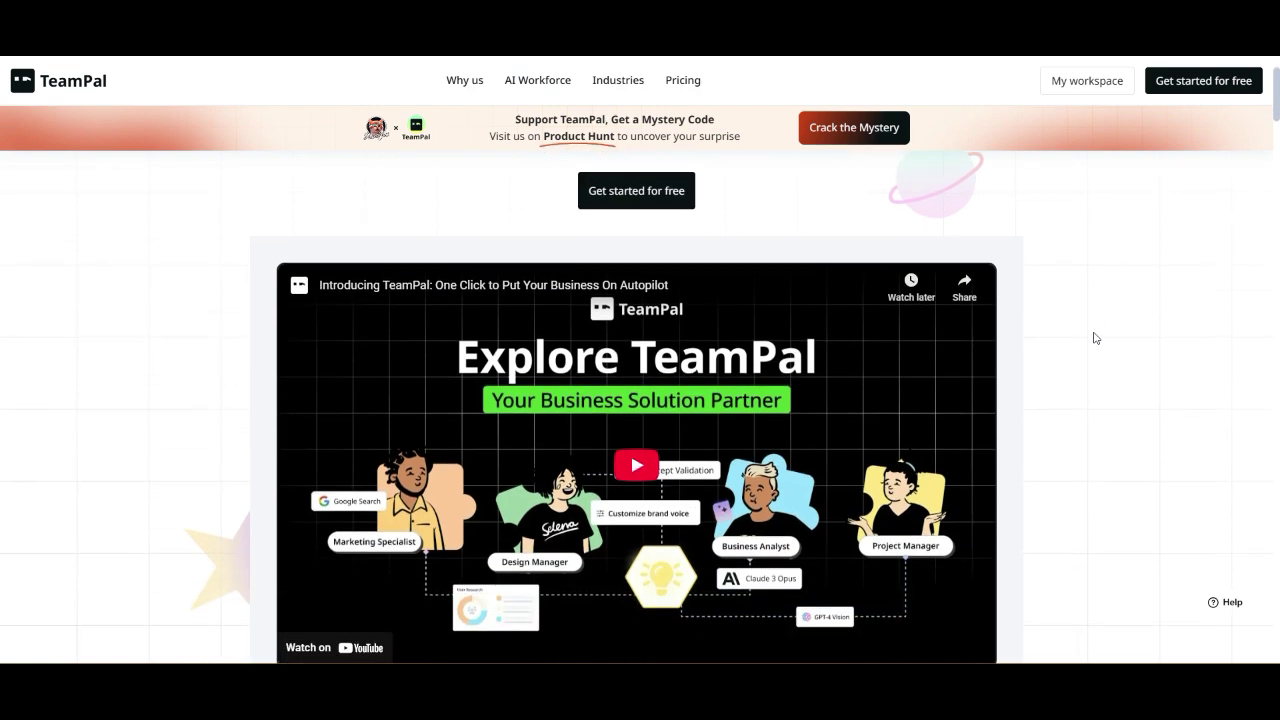
{"action": "scroll", "coordinate": [1095, 338], "scroll_direction": "down", "scroll_amount": 3}
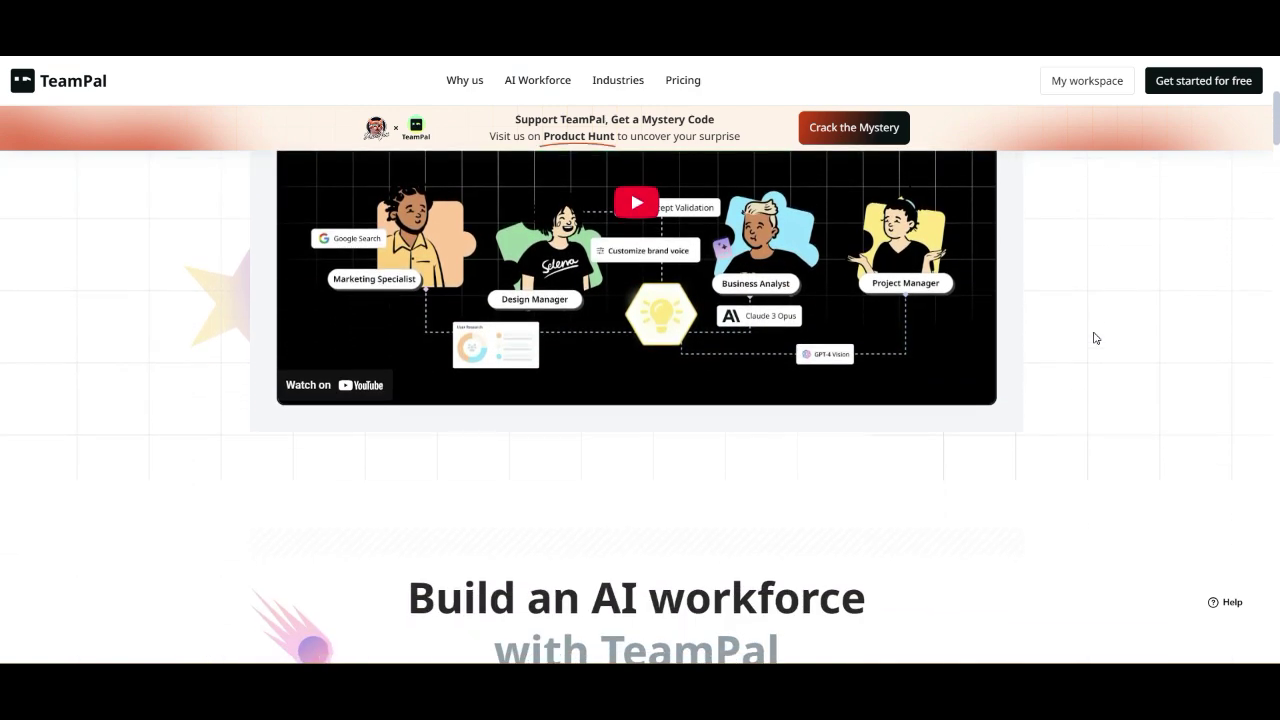
{"action": "scroll", "coordinate": [1095, 338], "scroll_direction": "down", "scroll_amount": 3}
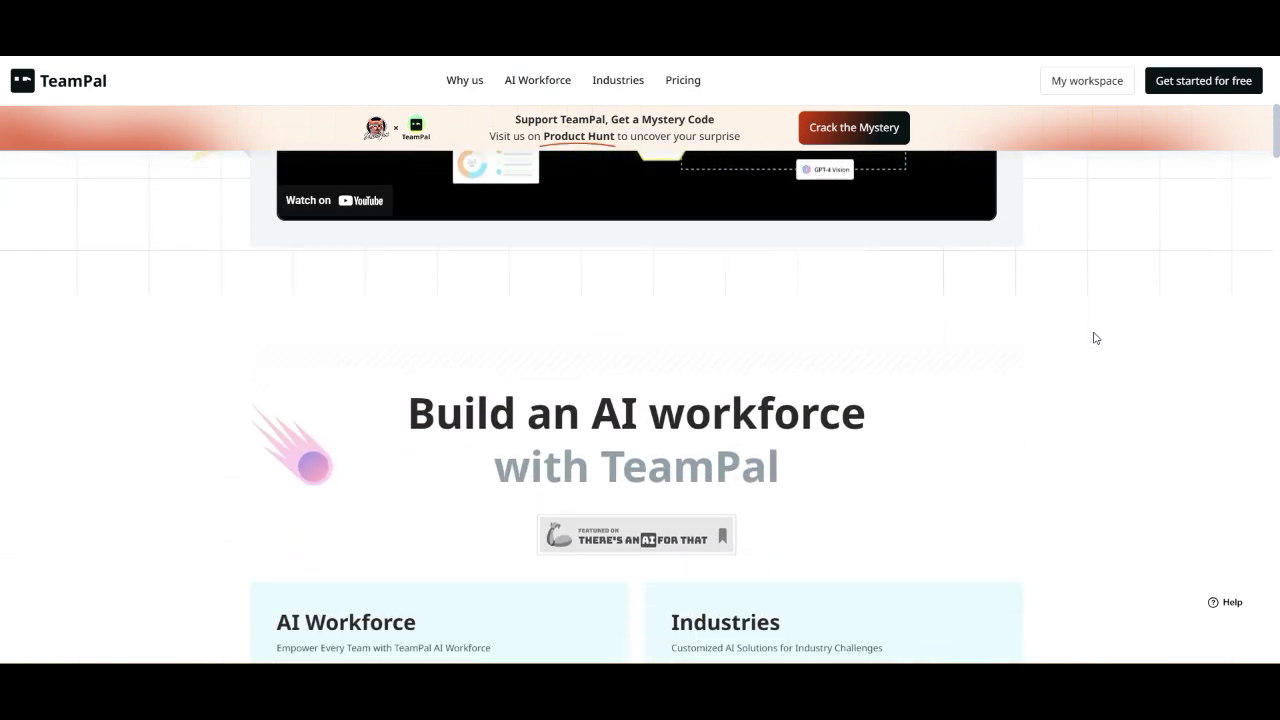
{"action": "scroll", "coordinate": [1095, 338], "scroll_direction": "down", "scroll_amount": 1}
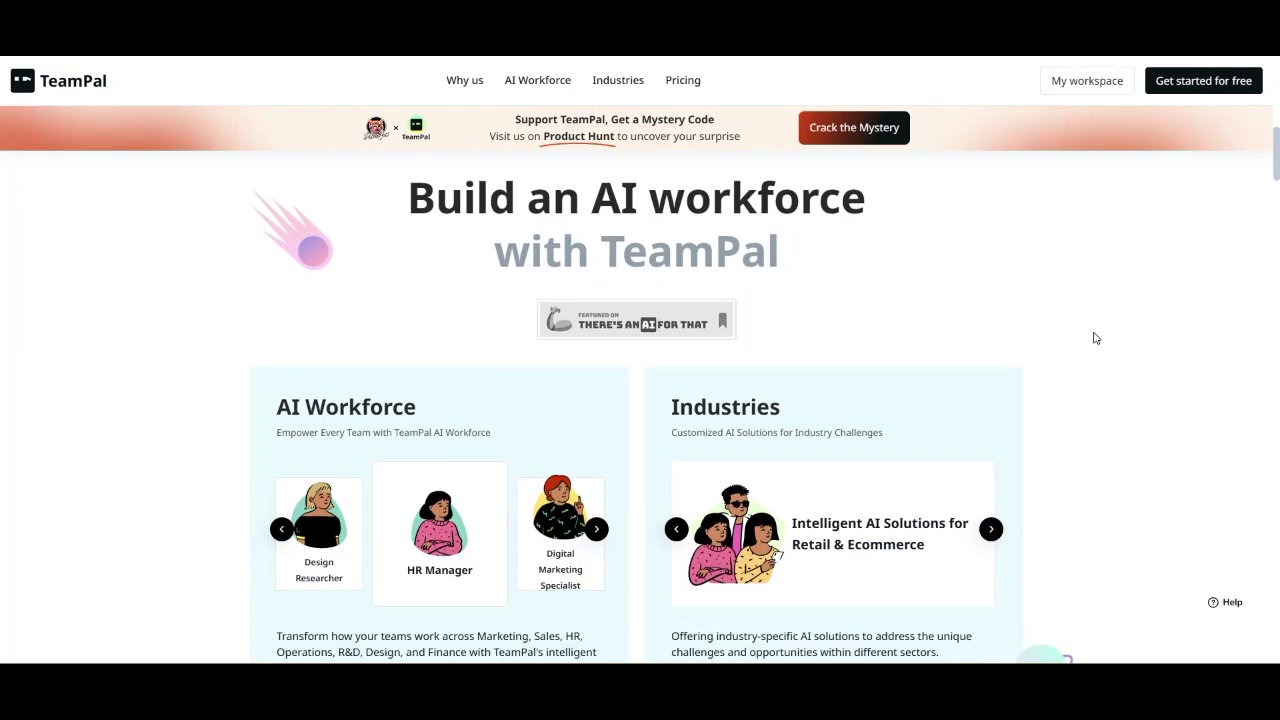
{"action": "scroll", "coordinate": [1095, 338], "scroll_direction": "down", "scroll_amount": 1}
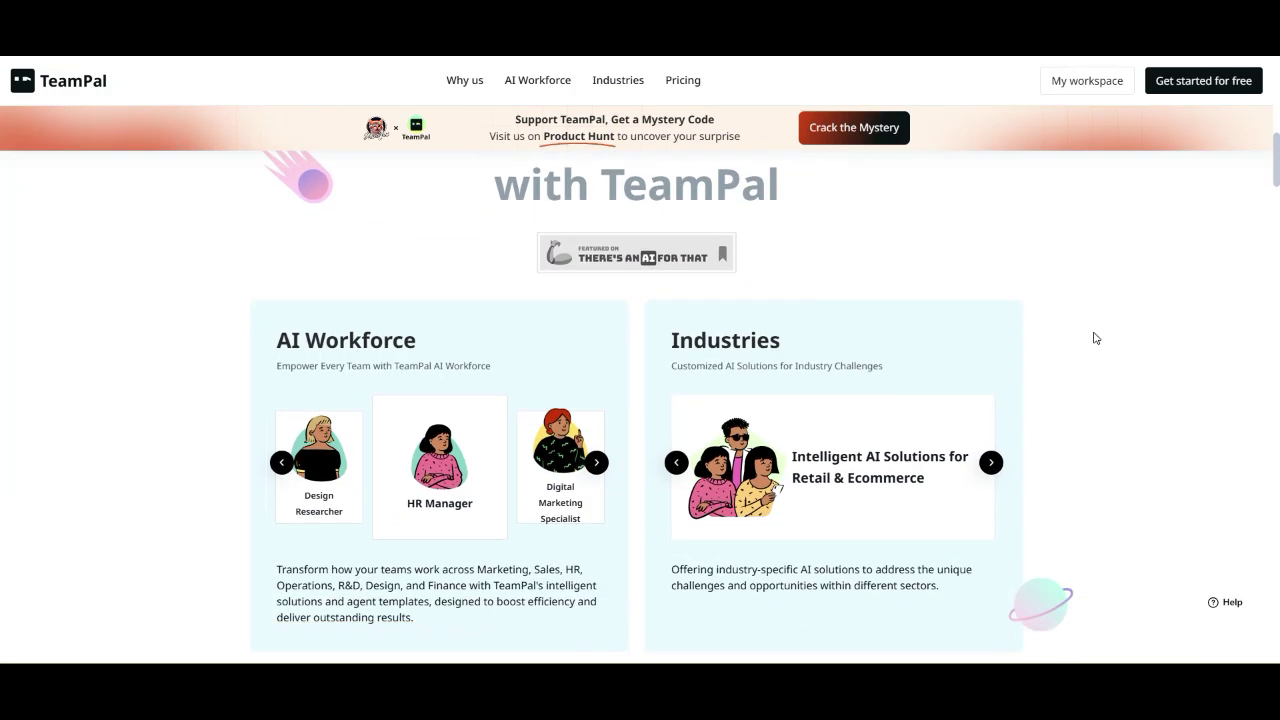
{"action": "scroll", "coordinate": [1095, 338], "scroll_direction": "down", "scroll_amount": 2}
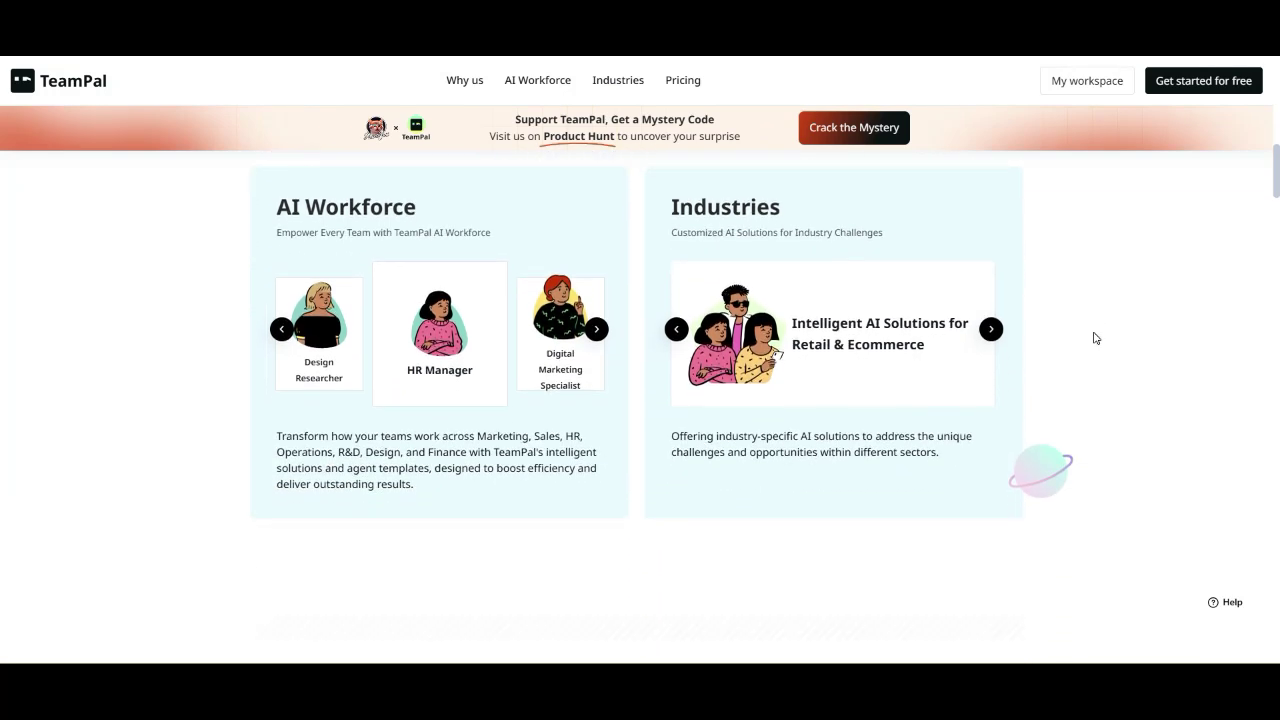
{"action": "scroll", "coordinate": [1095, 338], "scroll_direction": "down", "scroll_amount": 5}
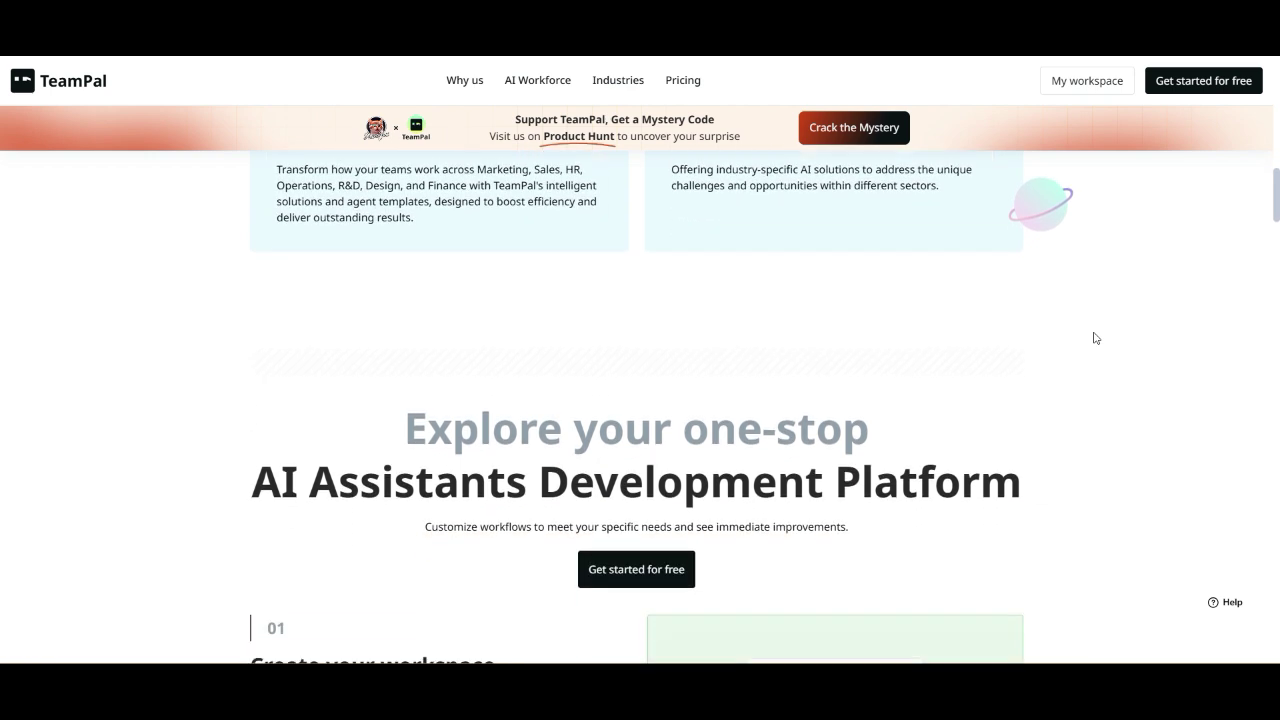
{"action": "scroll", "coordinate": [1095, 338], "scroll_direction": "down", "scroll_amount": 2}
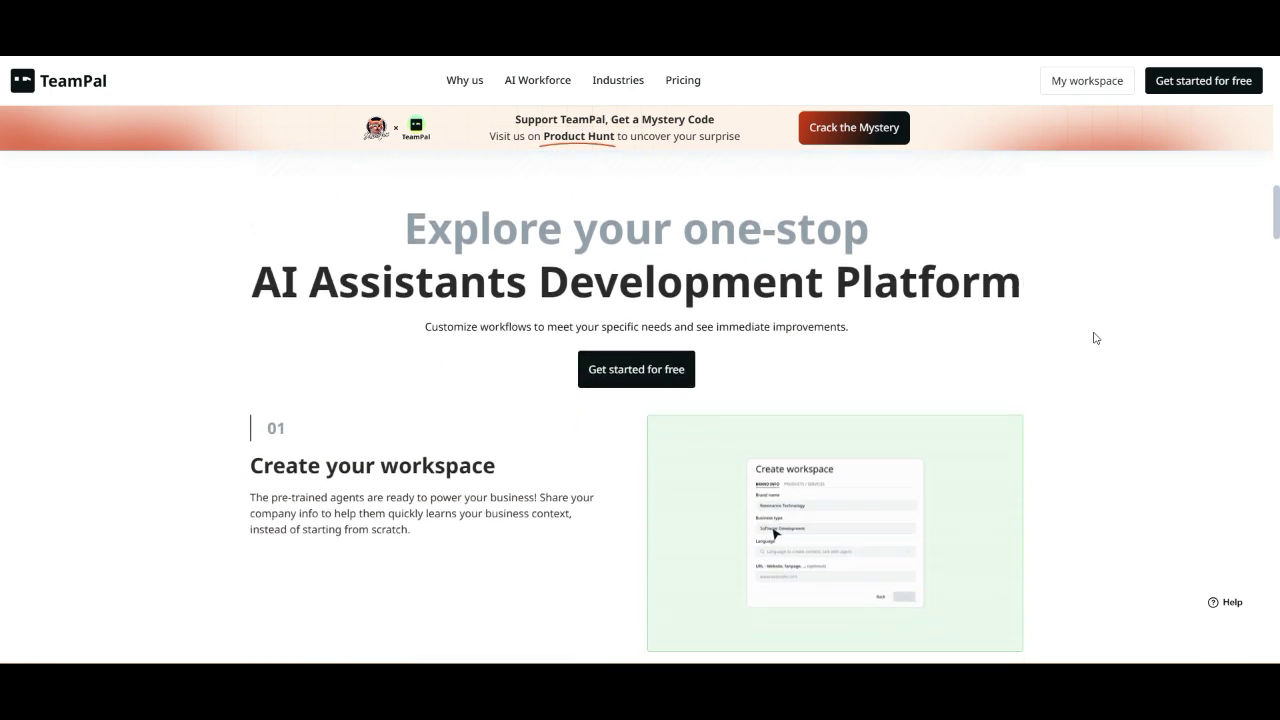
{"action": "scroll", "coordinate": [1095, 338], "scroll_direction": "down", "scroll_amount": 4}
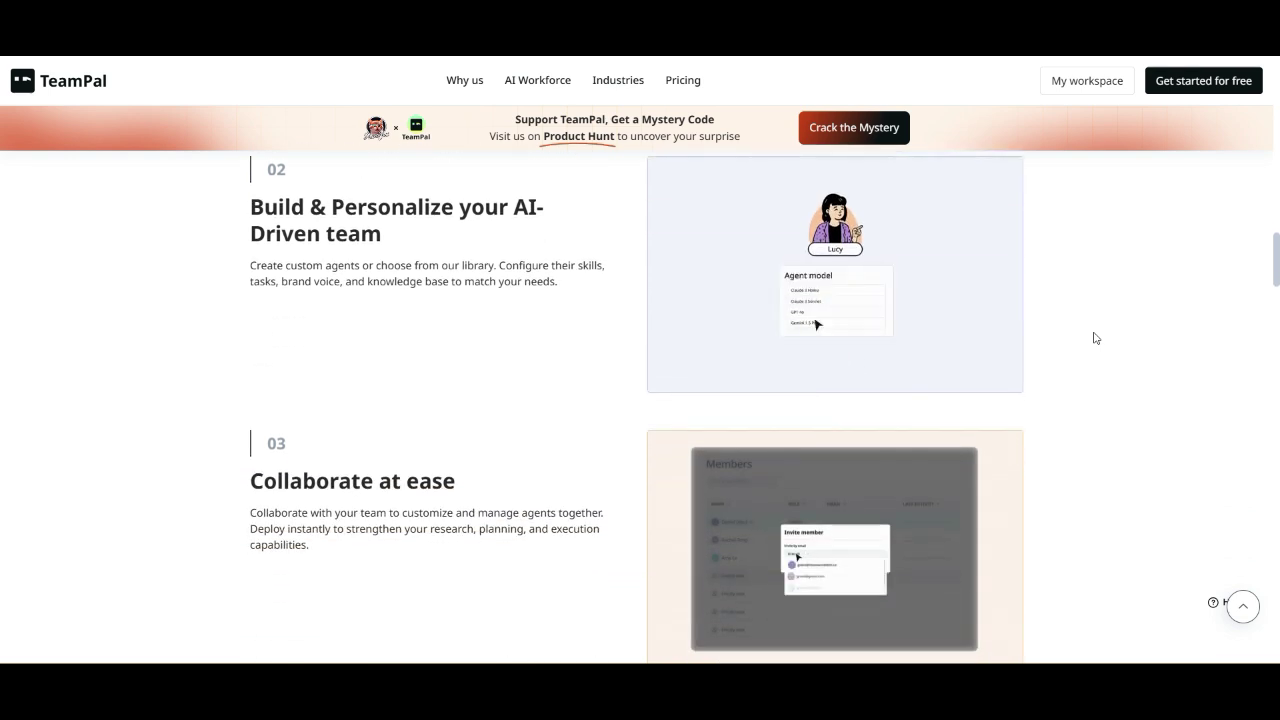
{"action": "scroll", "coordinate": [1095, 338], "scroll_direction": "down", "scroll_amount": 2}
{"action": "scroll", "coordinate": [1095, 338], "scroll_direction": "down", "scroll_amount": 3}
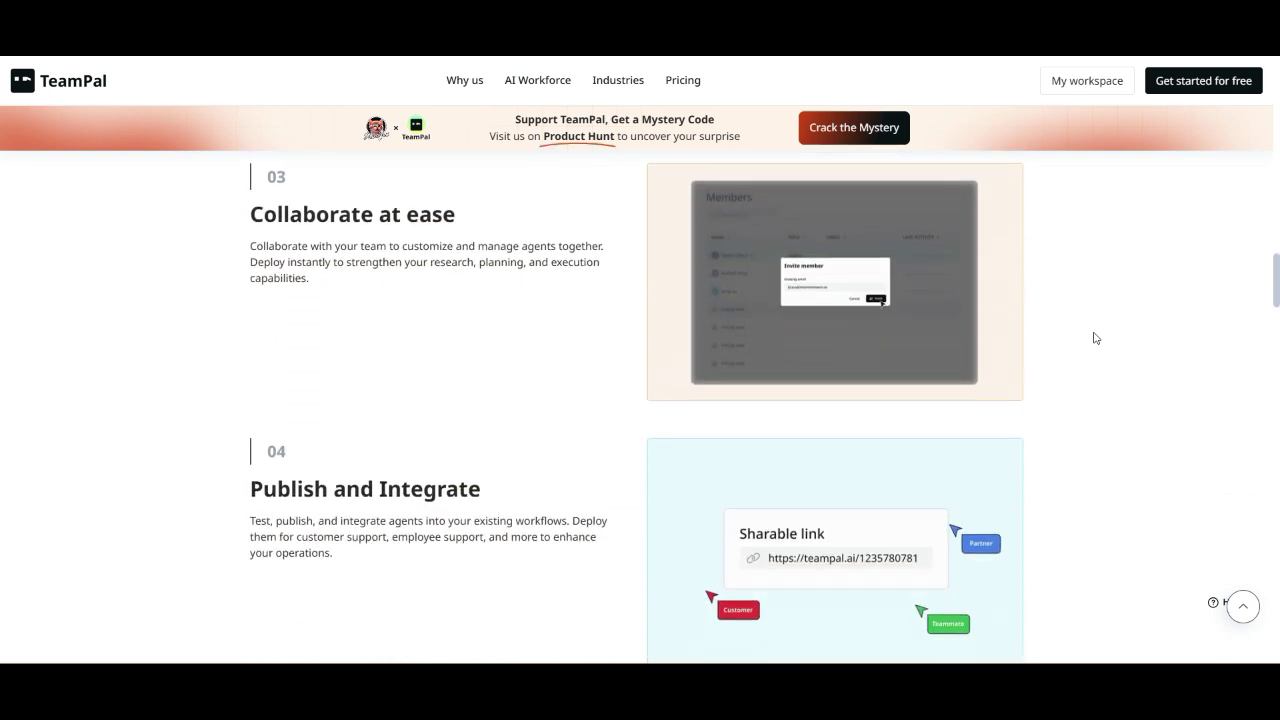
{"action": "scroll", "coordinate": [1095, 338], "scroll_direction": "down", "scroll_amount": 3}
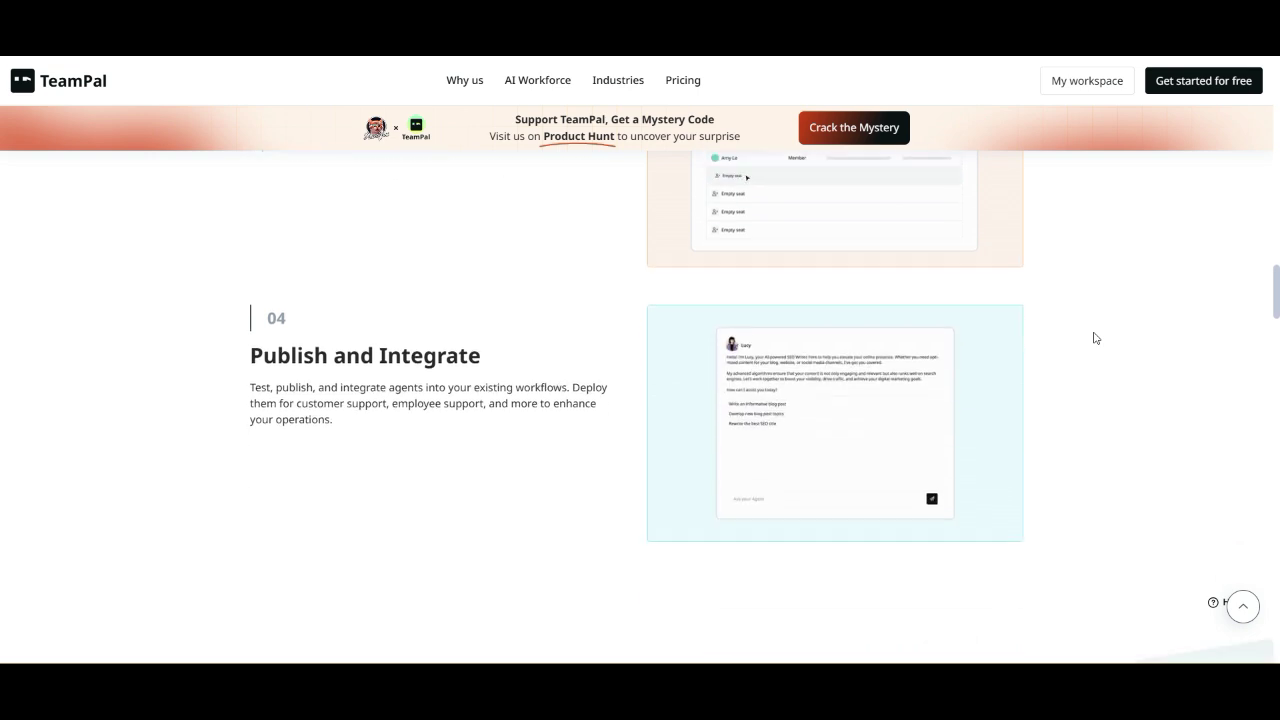
{"action": "scroll", "coordinate": [1095, 338], "scroll_direction": "down", "scroll_amount": 1}
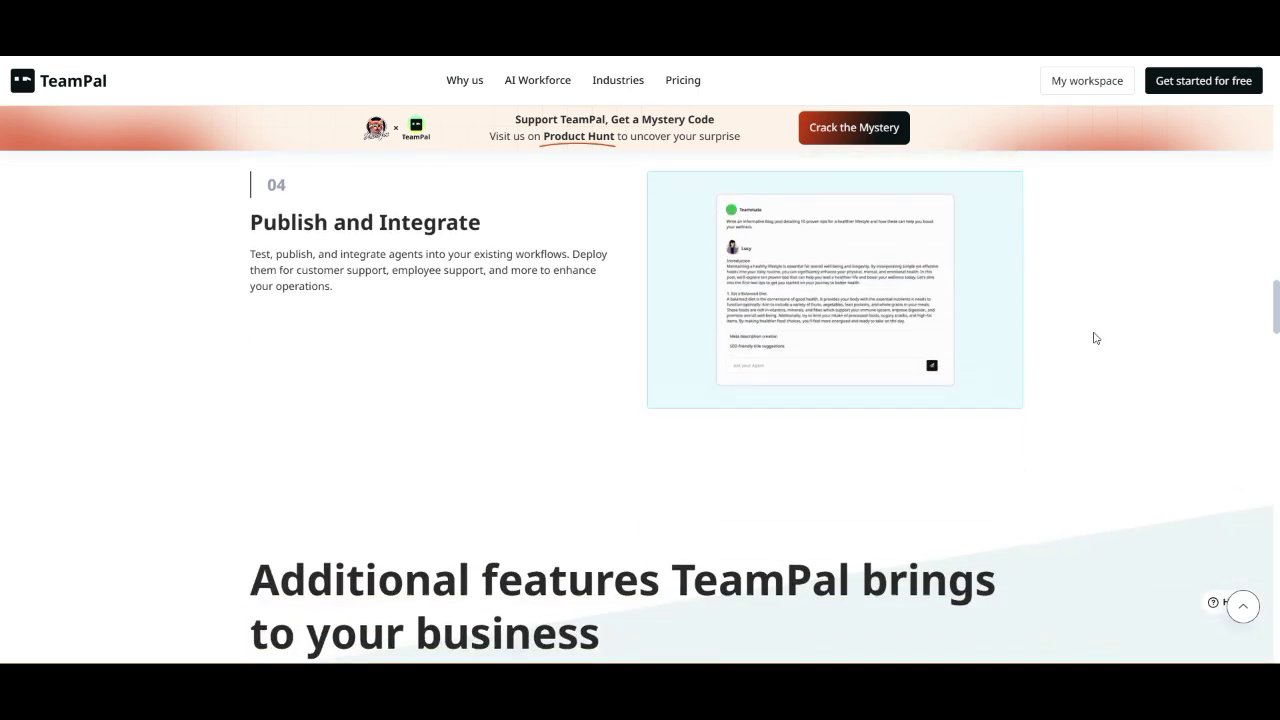
- Scroll through Additional features, Wall of love testimonials and benefits to the Lead AI Workforce persona cards
{"action": "scroll", "coordinate": [1095, 338], "scroll_direction": "down", "scroll_amount": 2}
{"action": "scroll", "coordinate": [1095, 338], "scroll_direction": "down", "scroll_amount": 3}
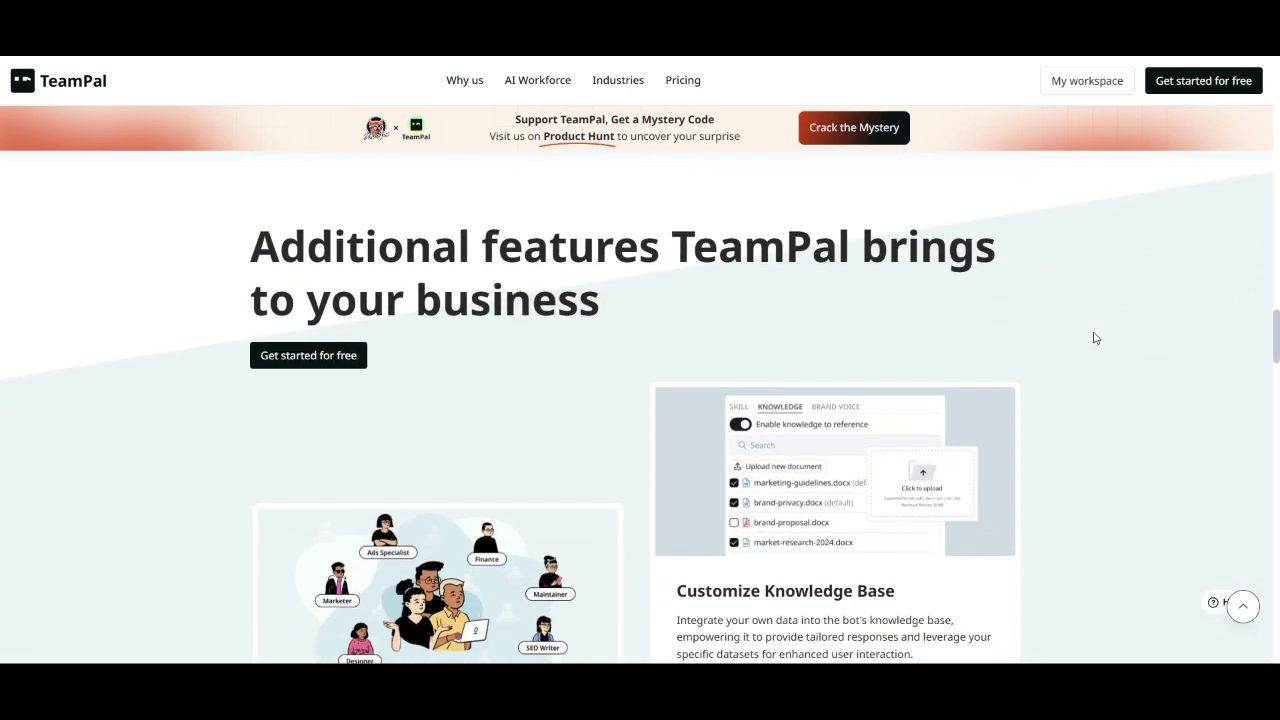
{"action": "scroll", "coordinate": [1095, 338], "scroll_direction": "down", "scroll_amount": 3}
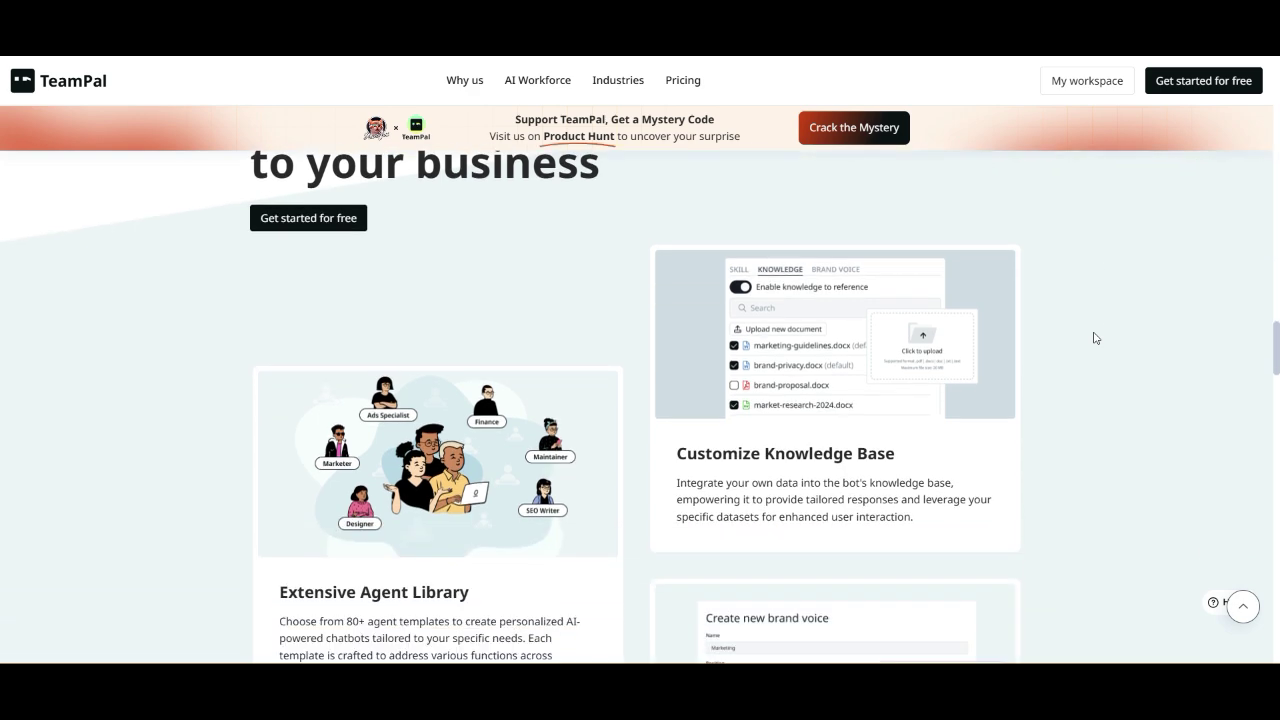
{"action": "scroll", "coordinate": [1095, 338], "scroll_direction": "down", "scroll_amount": 4}
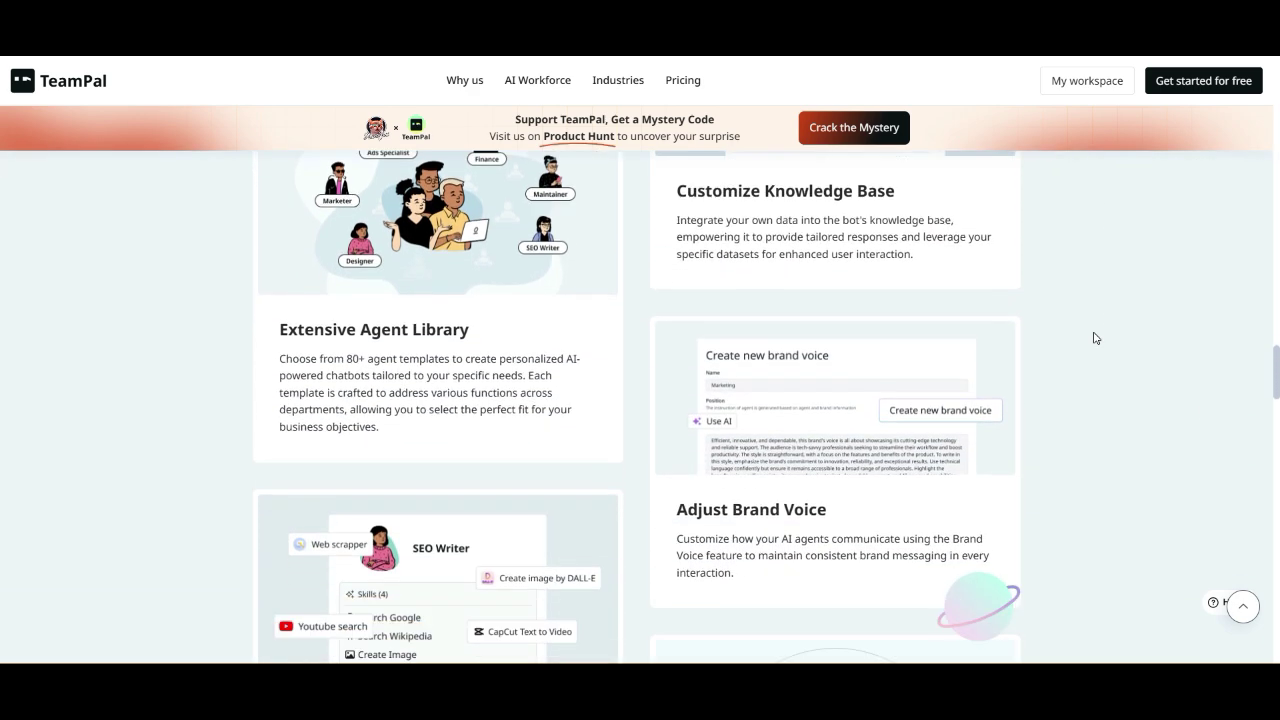
{"action": "scroll", "coordinate": [1095, 338], "scroll_direction": "down", "scroll_amount": 5}
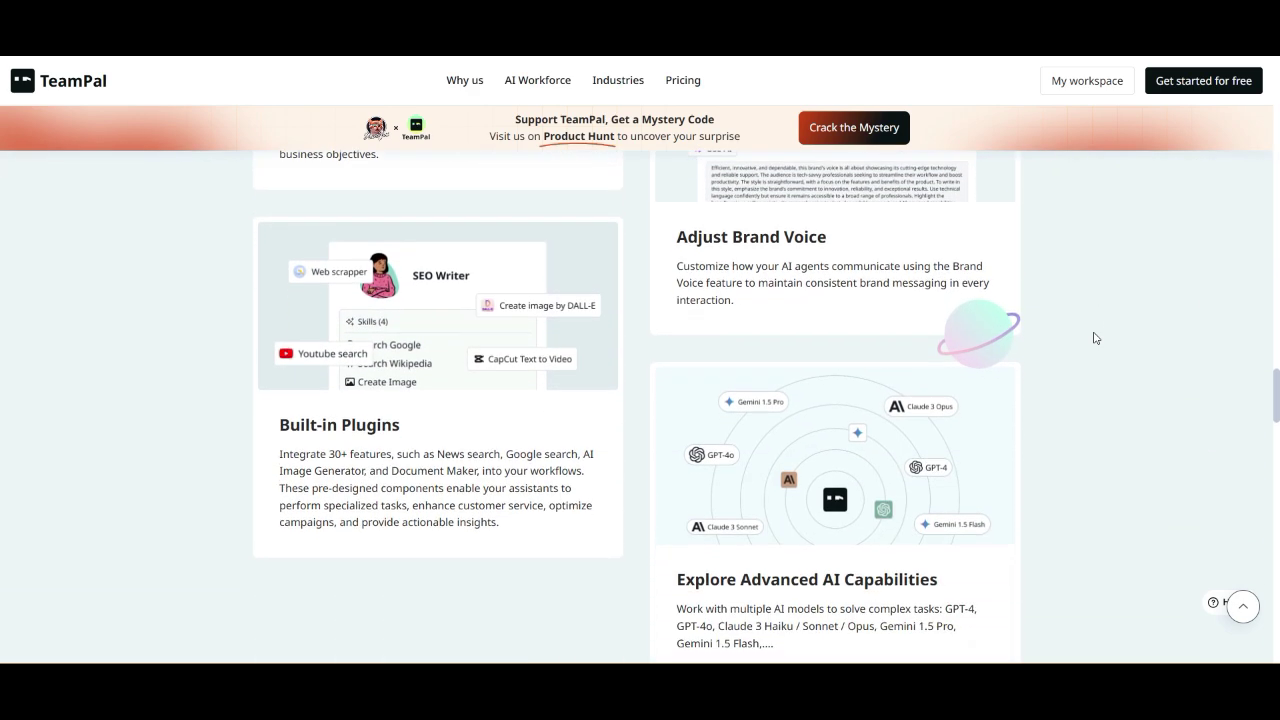
{"action": "scroll", "coordinate": [1095, 338], "scroll_direction": "down", "scroll_amount": 1}
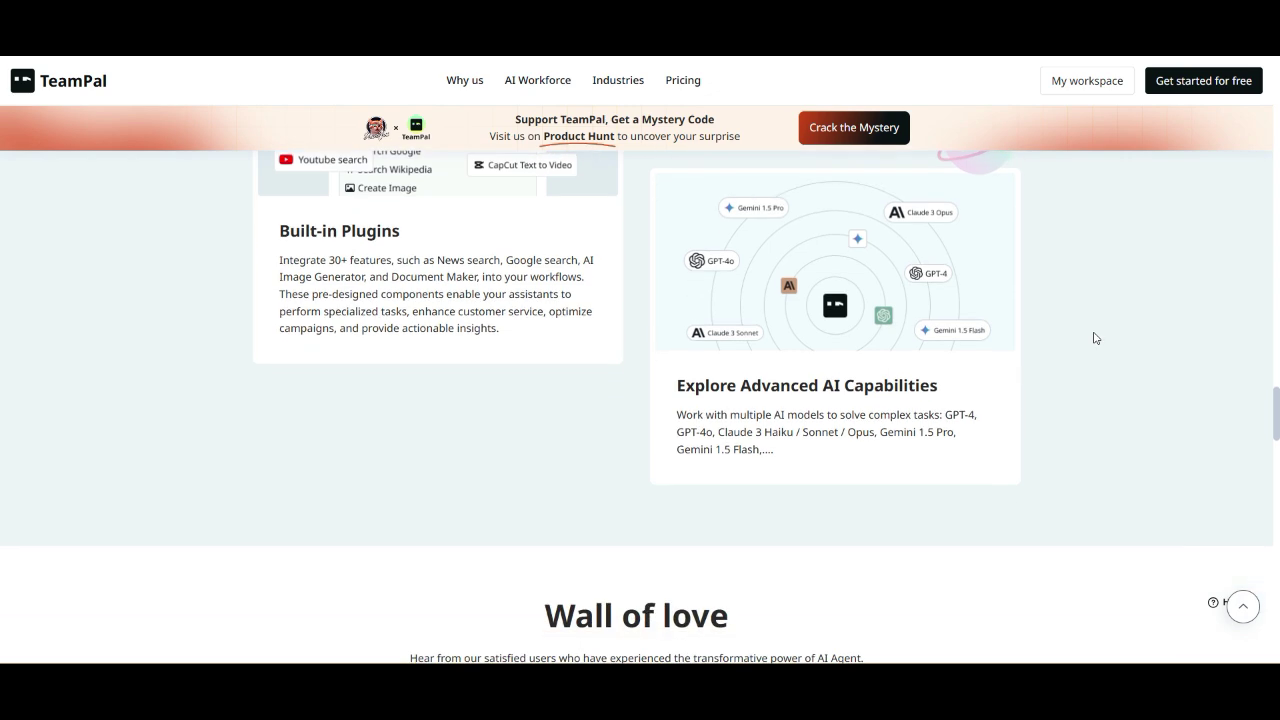
{"action": "scroll", "coordinate": [1095, 338], "scroll_direction": "down", "scroll_amount": 4}
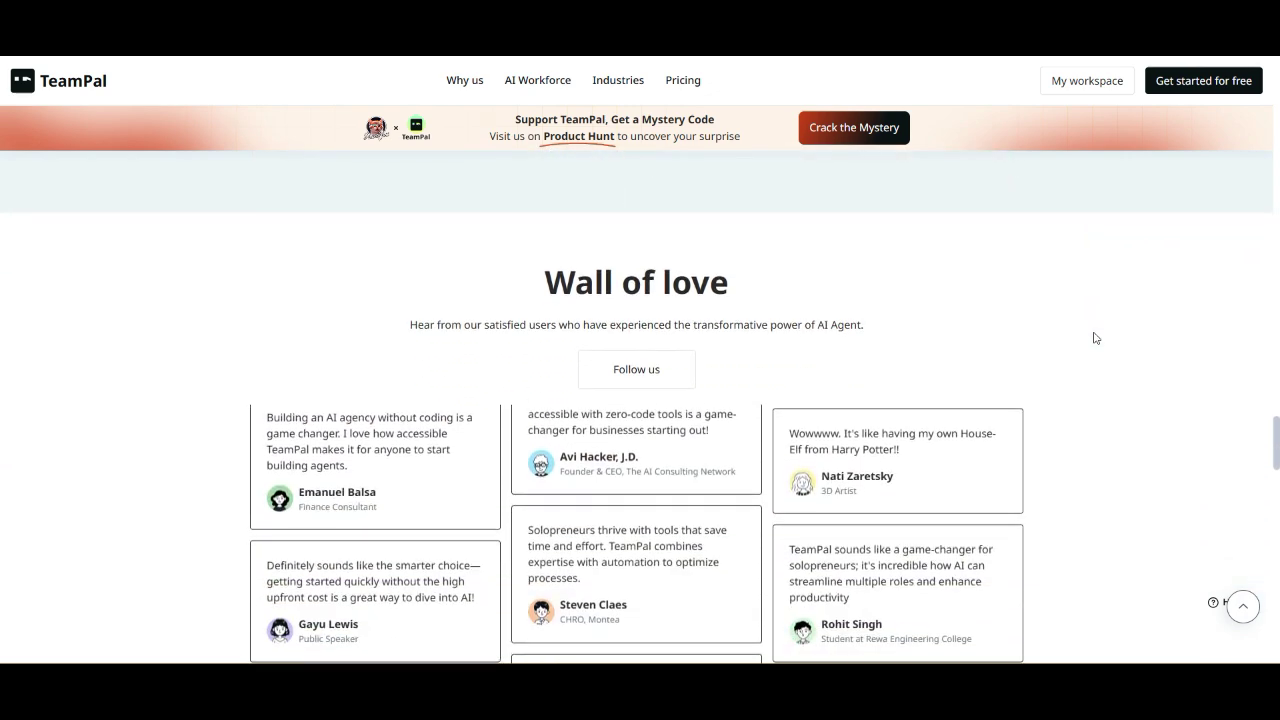
{"action": "scroll", "coordinate": [1095, 338], "scroll_direction": "down", "scroll_amount": 1}
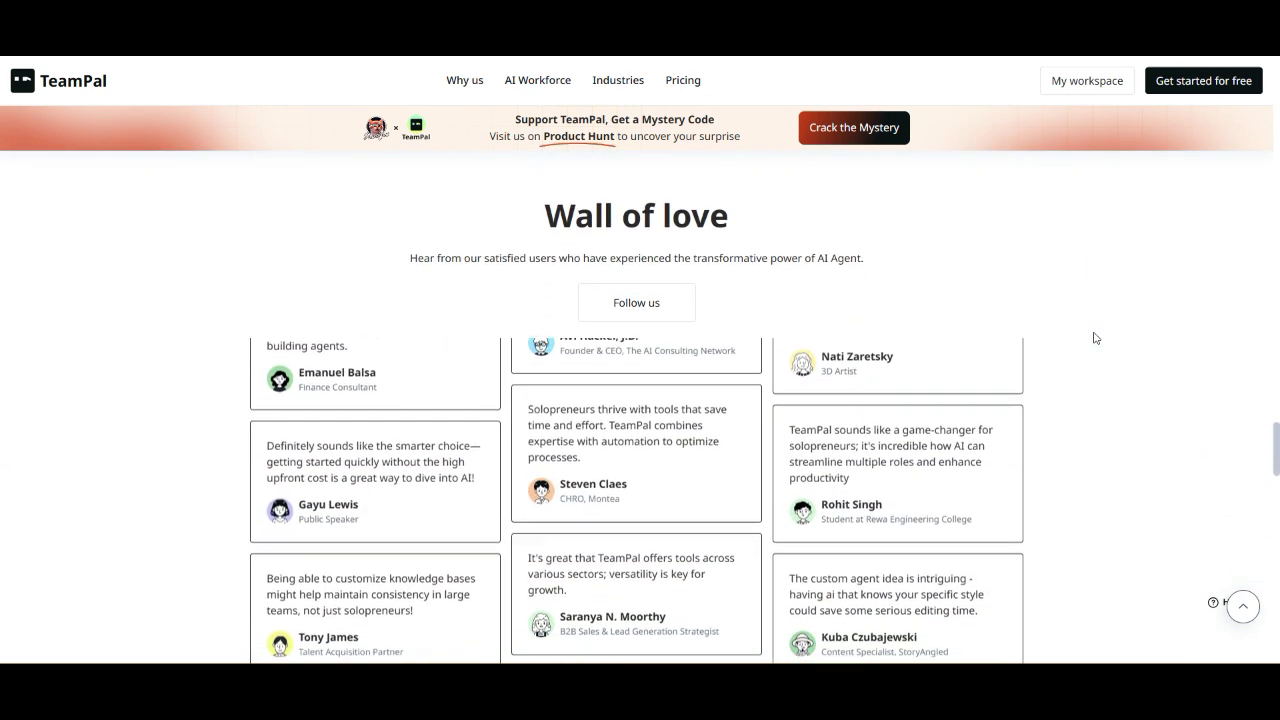
{"action": "scroll", "coordinate": [1095, 338], "scroll_direction": "down", "scroll_amount": 2}
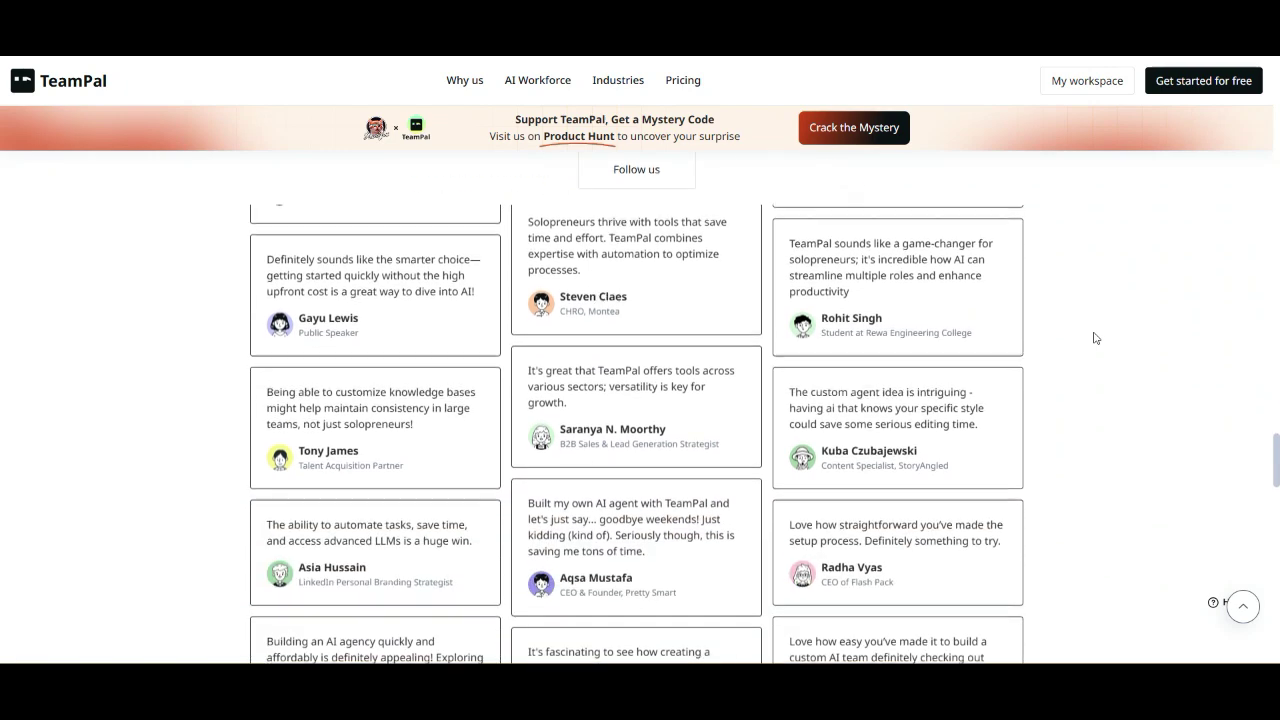
{"action": "scroll", "coordinate": [1095, 338], "scroll_direction": "down", "scroll_amount": 1}
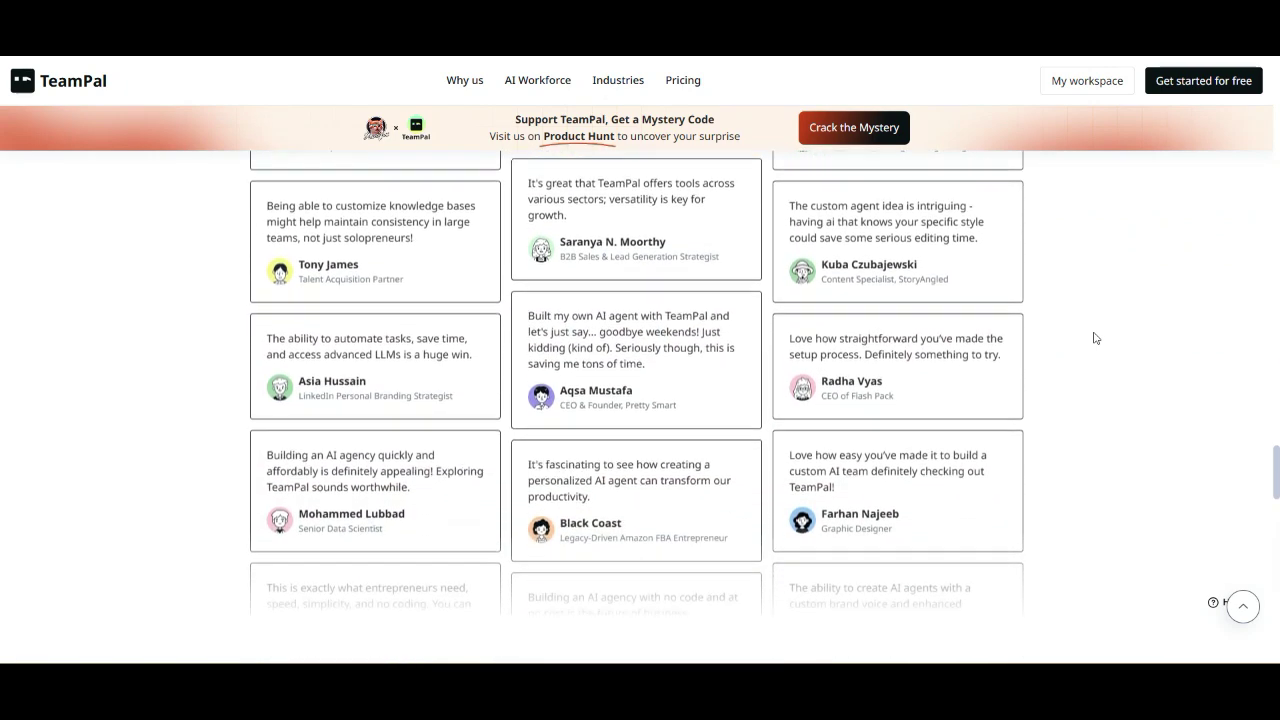
{"action": "scroll", "coordinate": [1095, 338], "scroll_direction": "down", "scroll_amount": 3}
{"action": "scroll", "coordinate": [1095, 338], "scroll_direction": "down", "scroll_amount": 2}
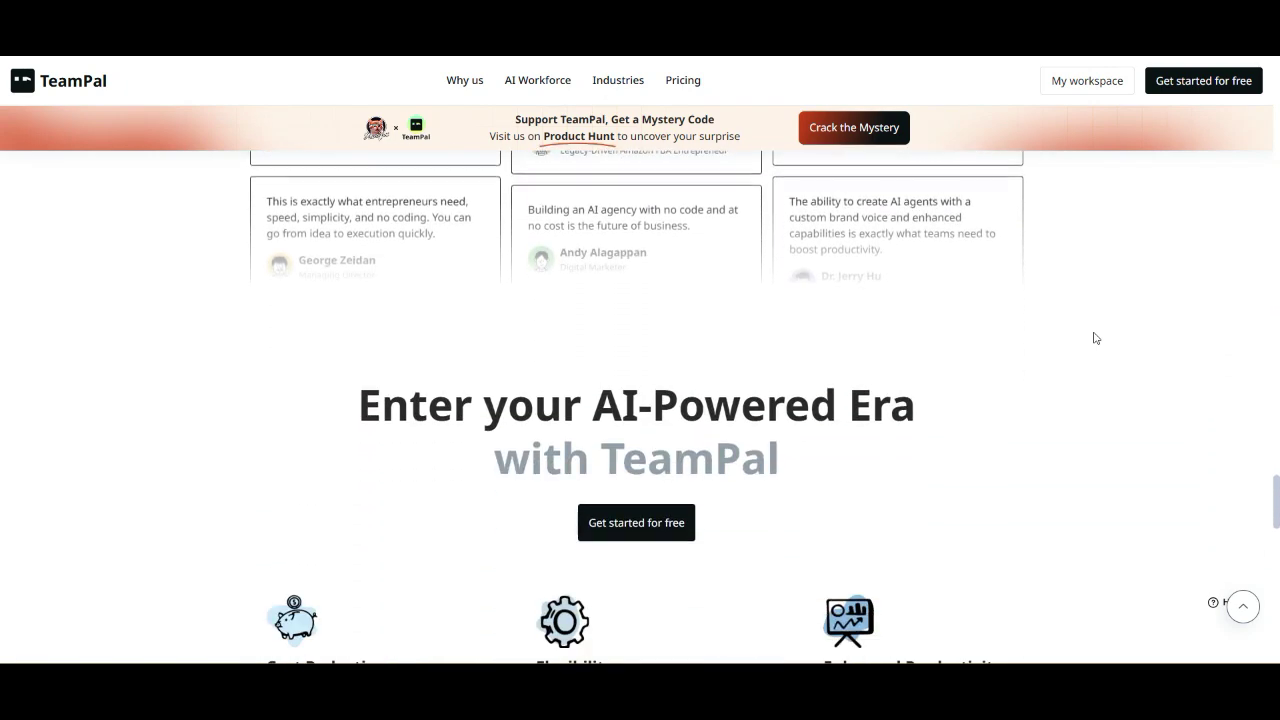
{"action": "scroll", "coordinate": [1095, 338], "scroll_direction": "down", "scroll_amount": 3}
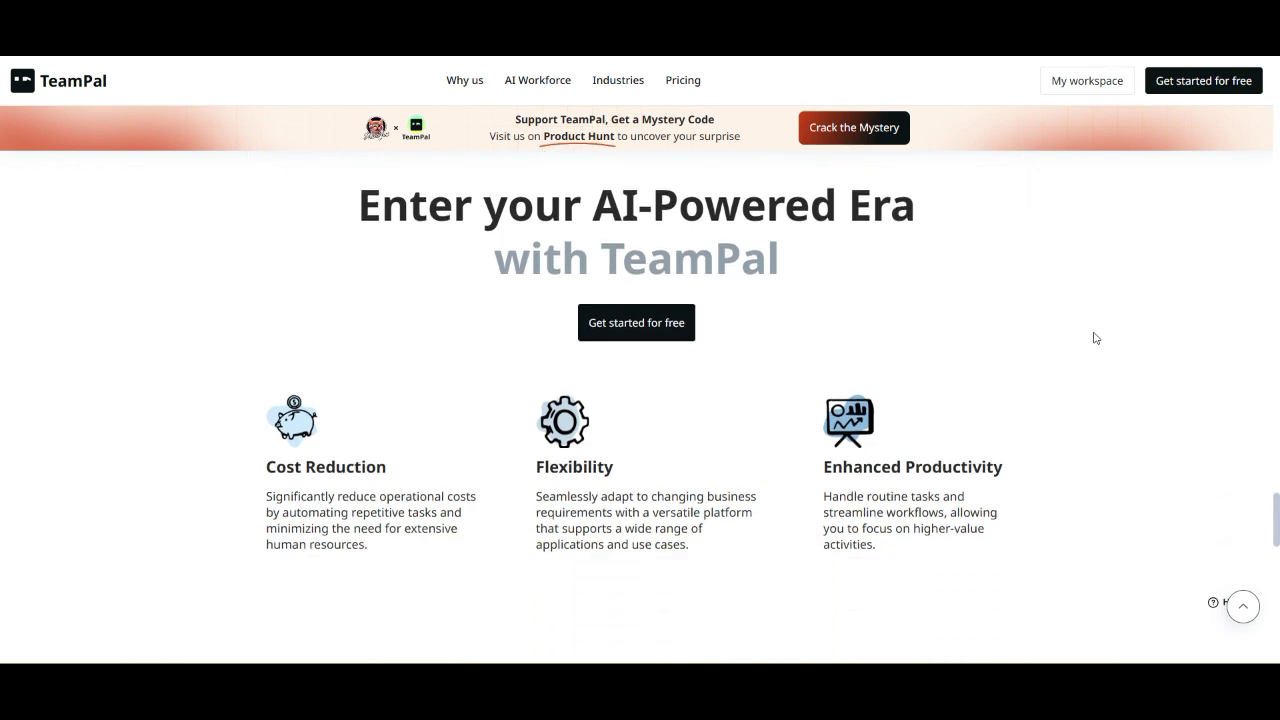
{"action": "scroll", "coordinate": [1095, 338], "scroll_direction": "down", "scroll_amount": 5}
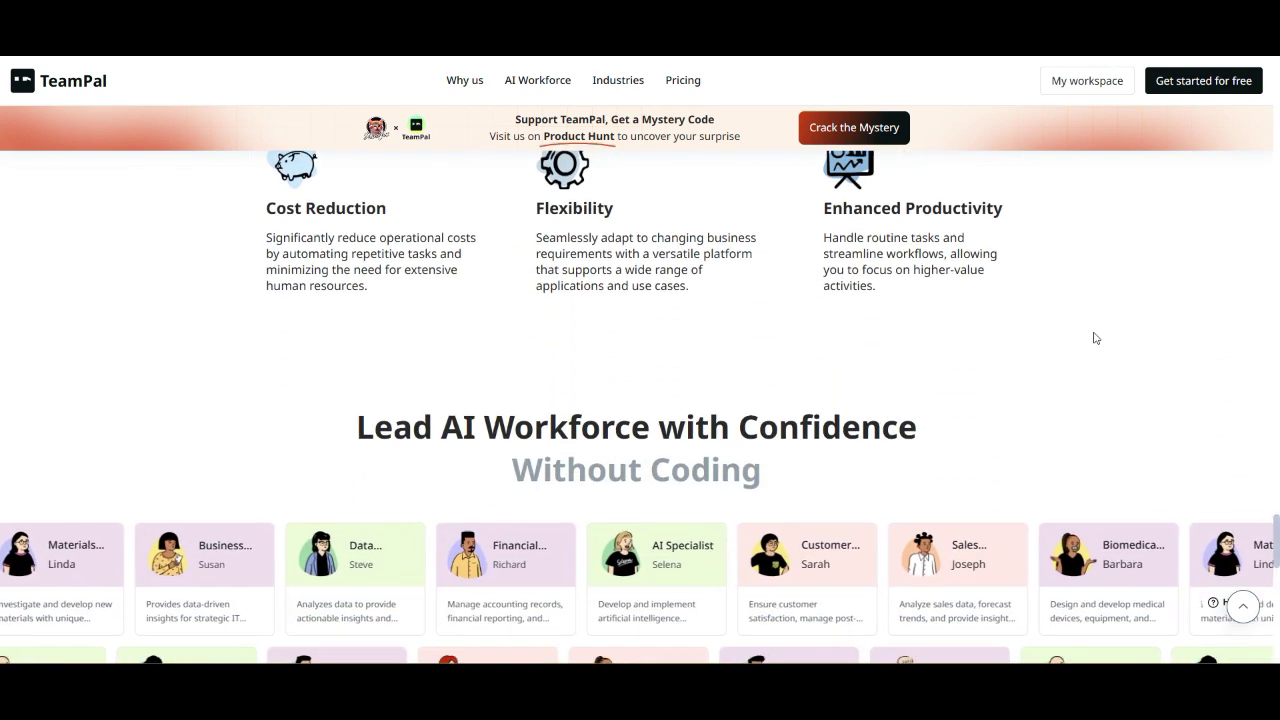
{"action": "scroll", "coordinate": [1095, 338], "scroll_direction": "down", "scroll_amount": 1}
{"action": "scroll", "coordinate": [1095, 338], "scroll_direction": "down", "scroll_amount": 1}
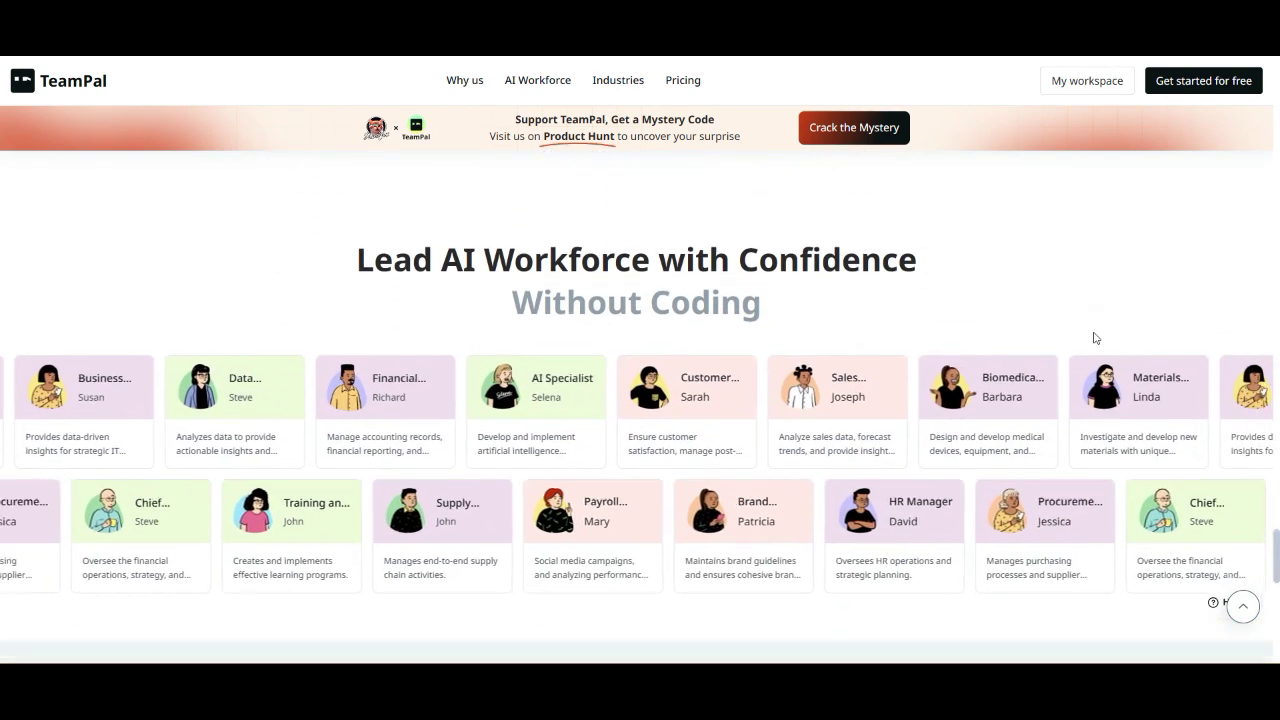